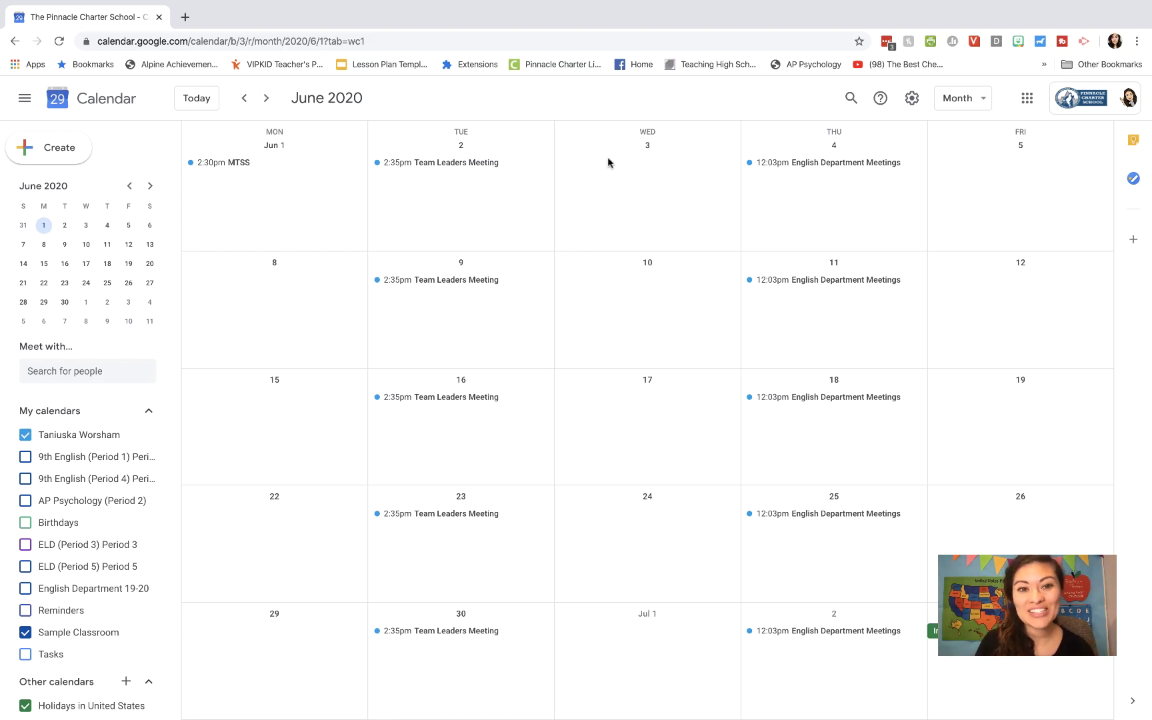
# Start a new calendar event on June 3, 2020 titled "Office Hours for Sample Class"
pyautogui.click(632, 167)
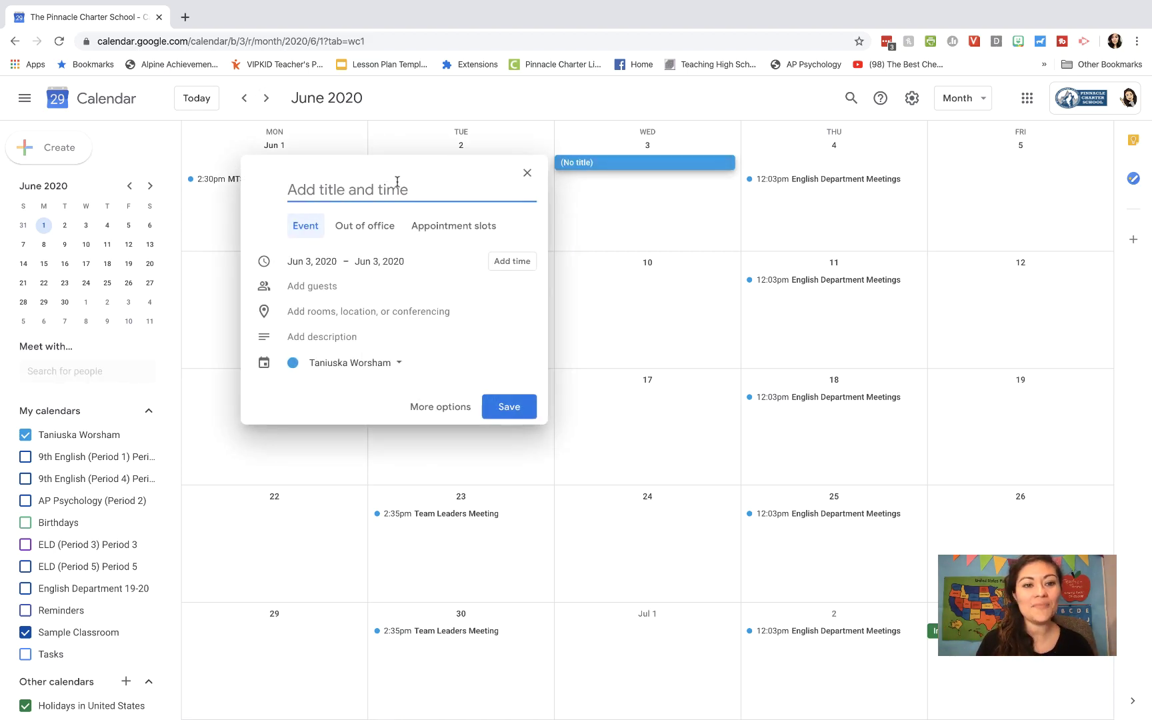
pyautogui.write('Office H')
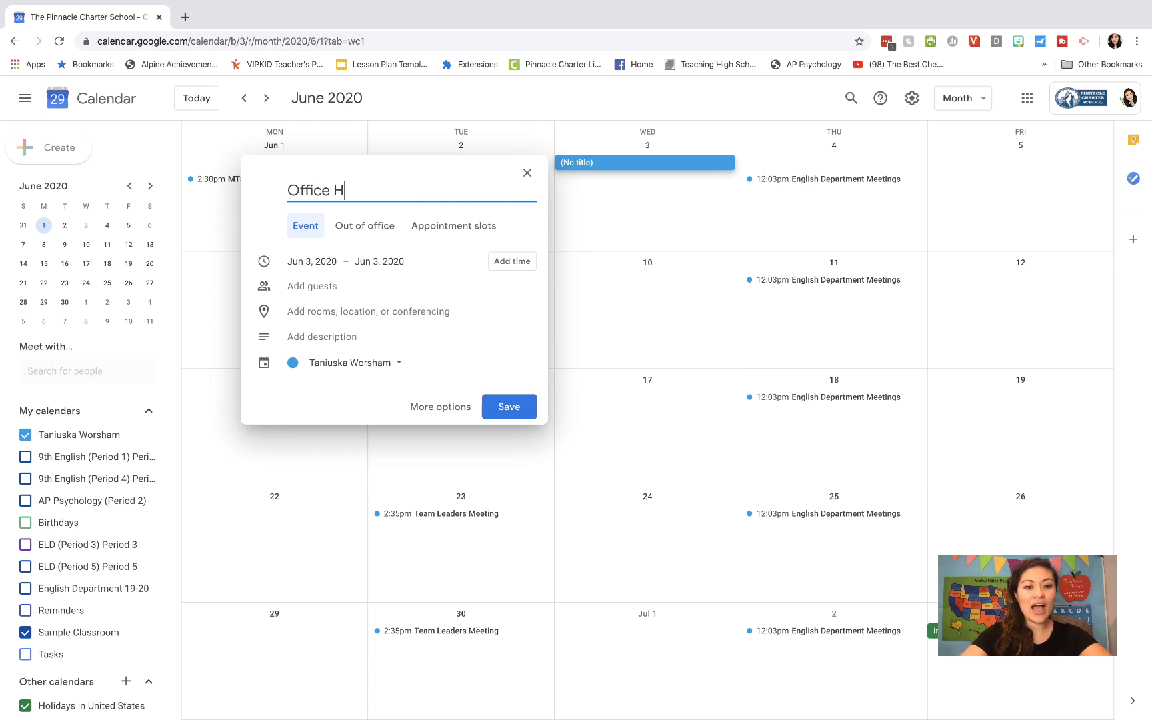
pyautogui.write('ours for Saml')
pyautogui.write('ple Class')
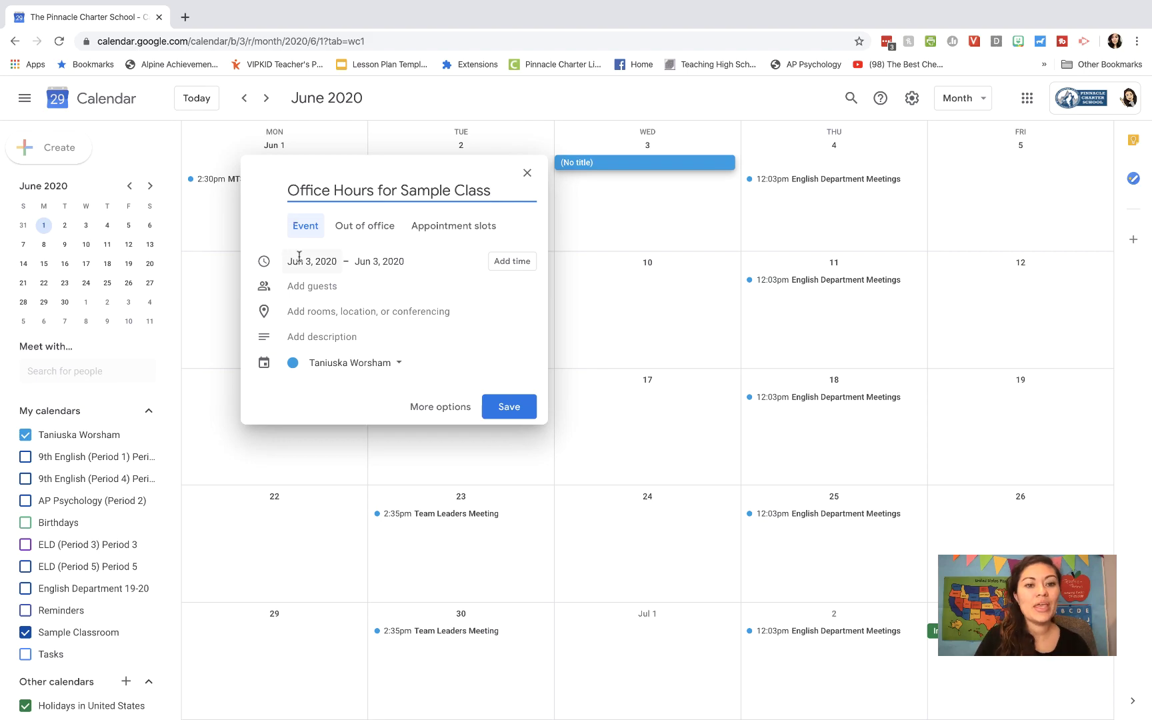
# Give the event a start time of 12:00pm and an end time of 1:00pm
pyautogui.click(493, 261)
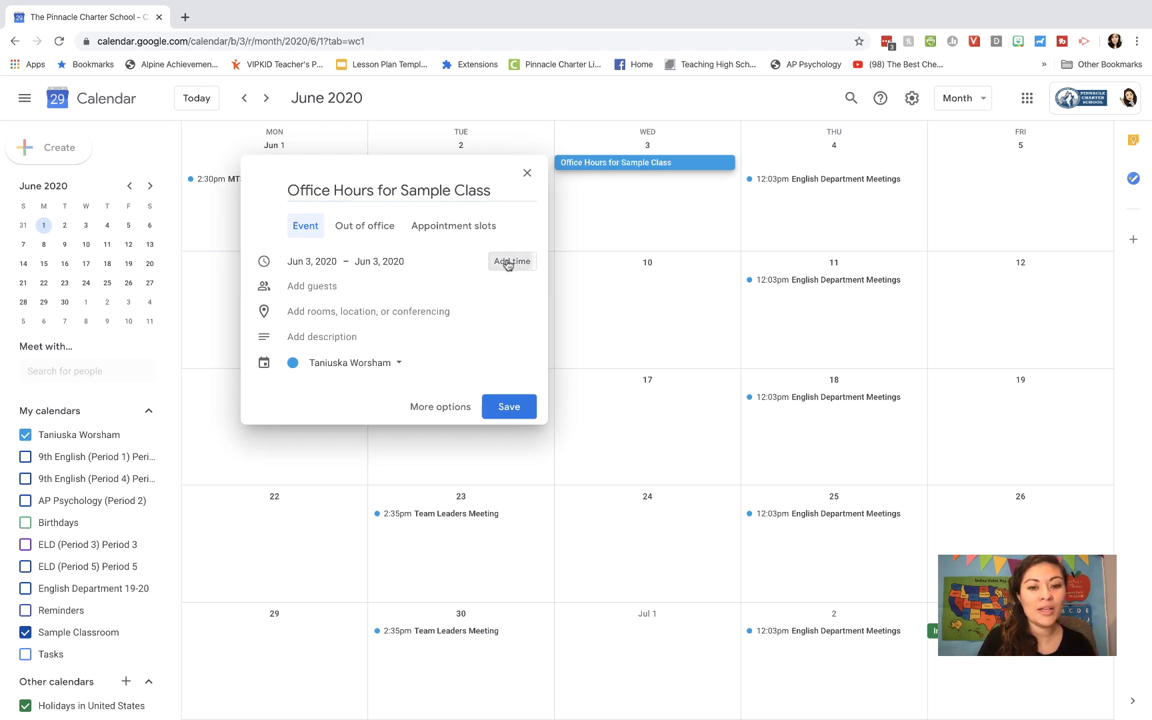
pyautogui.click(365, 262)
pyautogui.scroll(2, 390, 325)
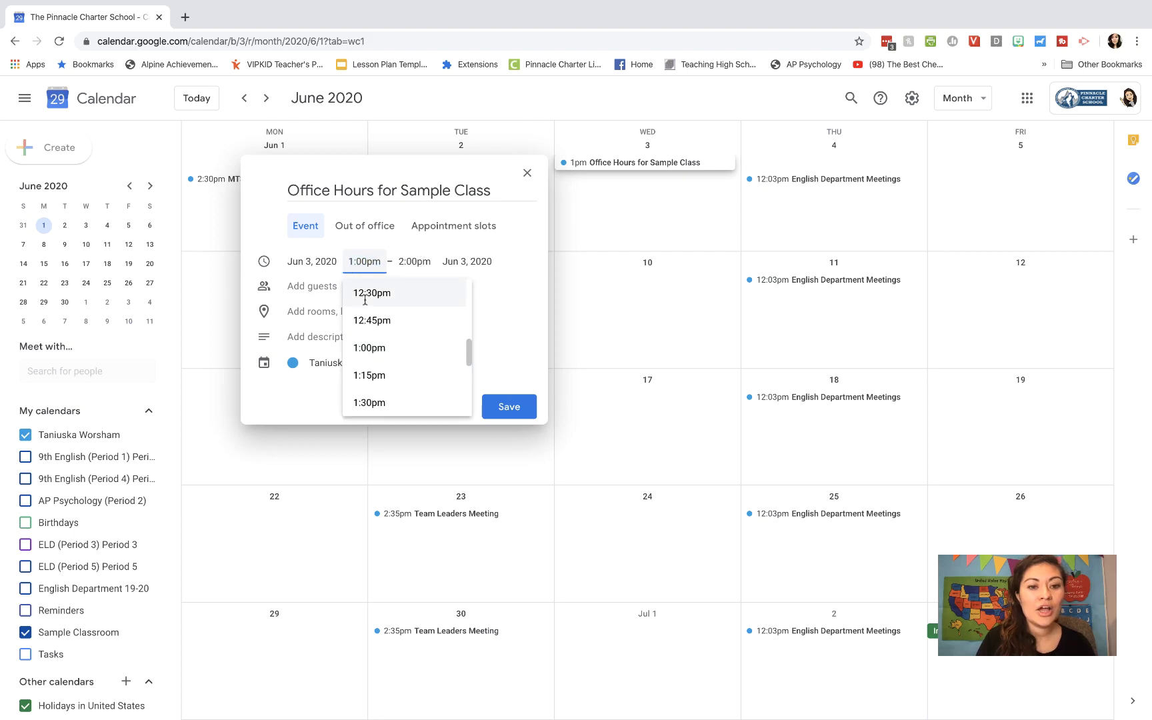
pyautogui.click(372, 309)
pyautogui.click(414, 261)
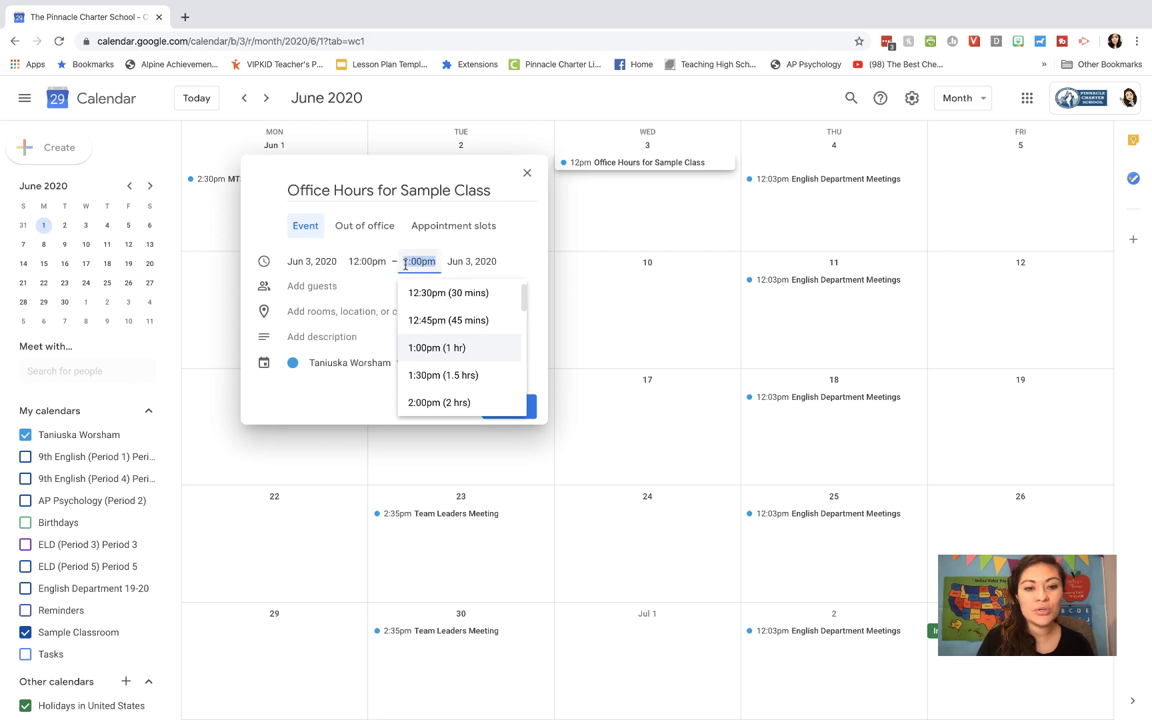
pyautogui.click(424, 347)
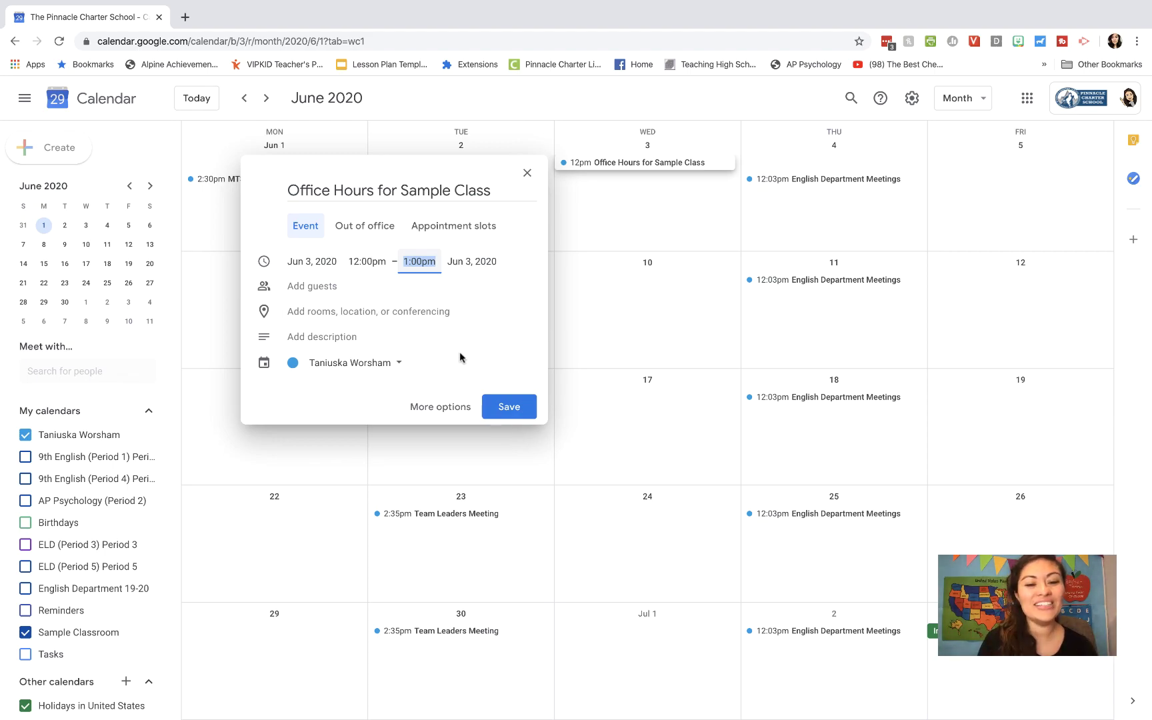
# Open the event's full details, add Hangouts Meet conferencing, and copy its meeting link
pyautogui.click(439, 412)
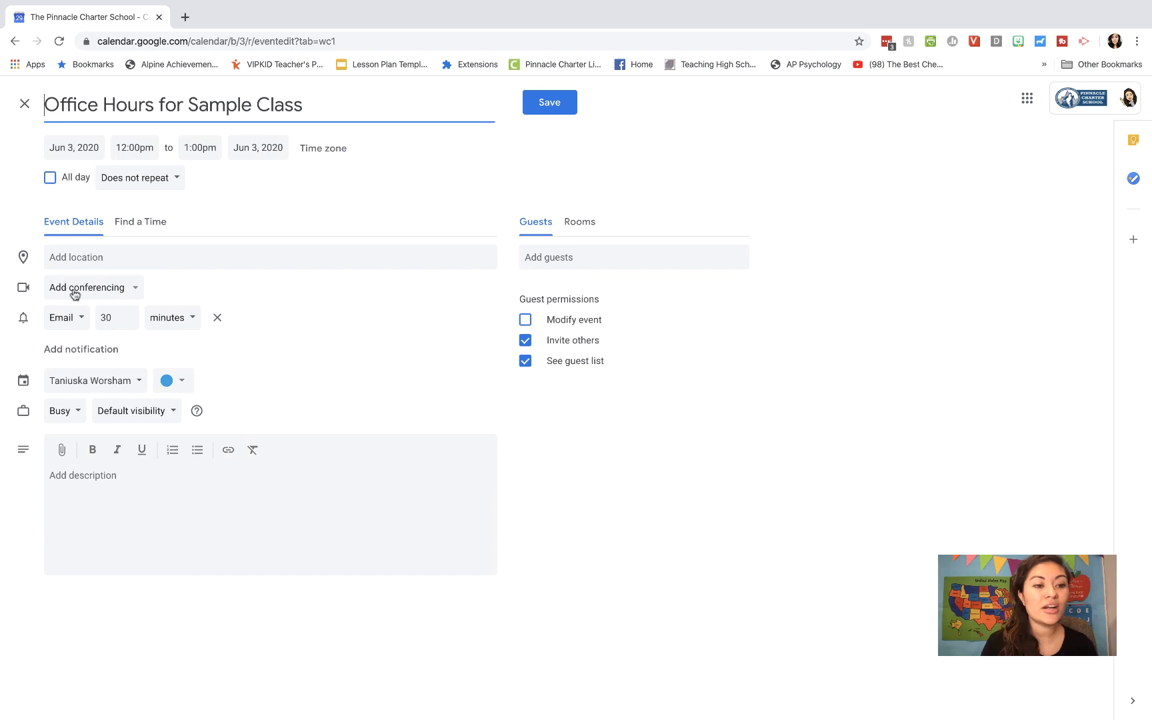
pyautogui.click(131, 292)
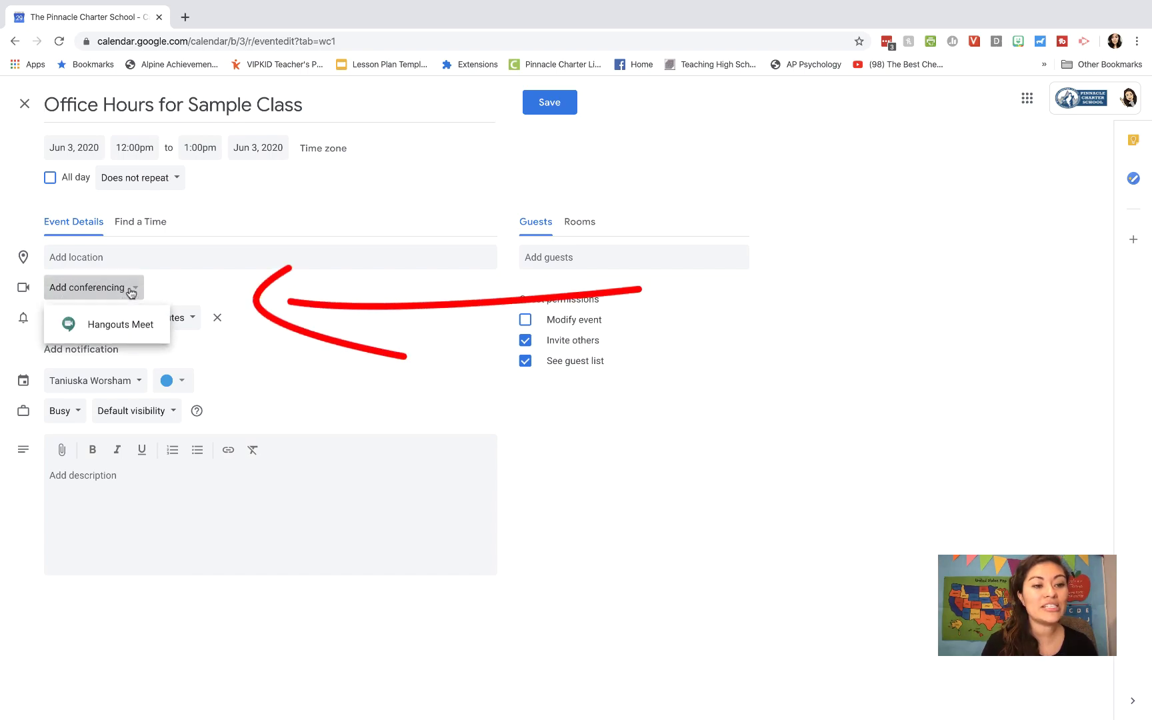
pyautogui.click(124, 325)
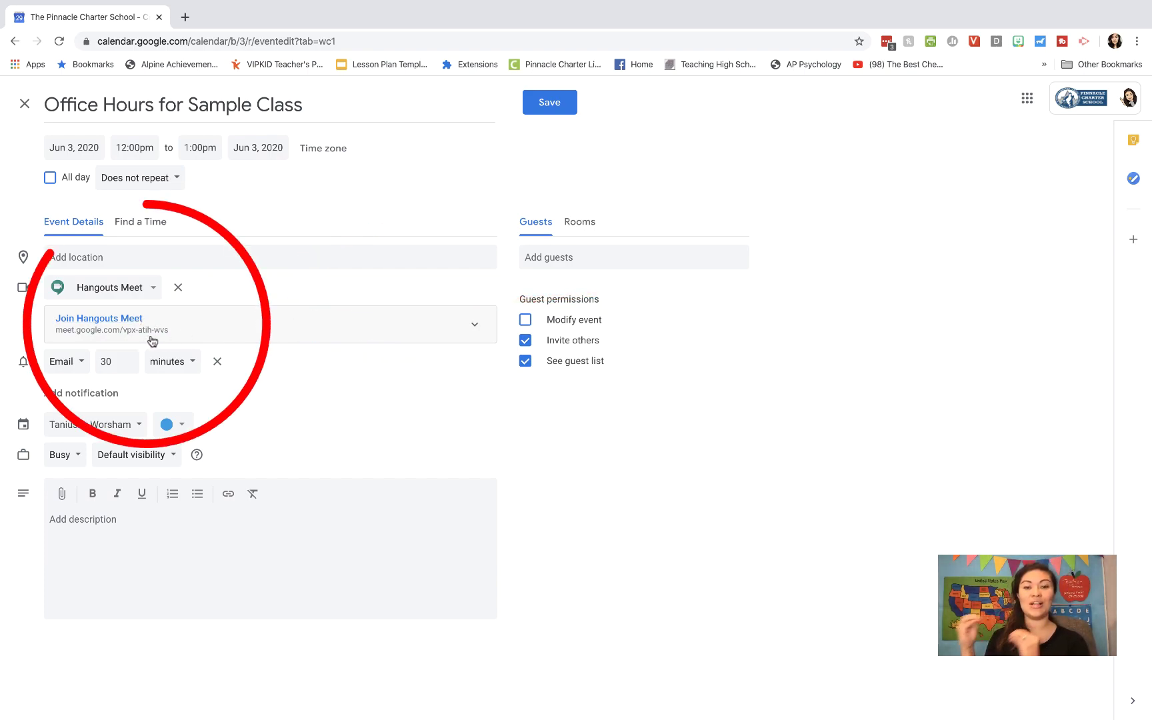
pyautogui.moveTo(171, 330); pyautogui.dragTo(57, 335)
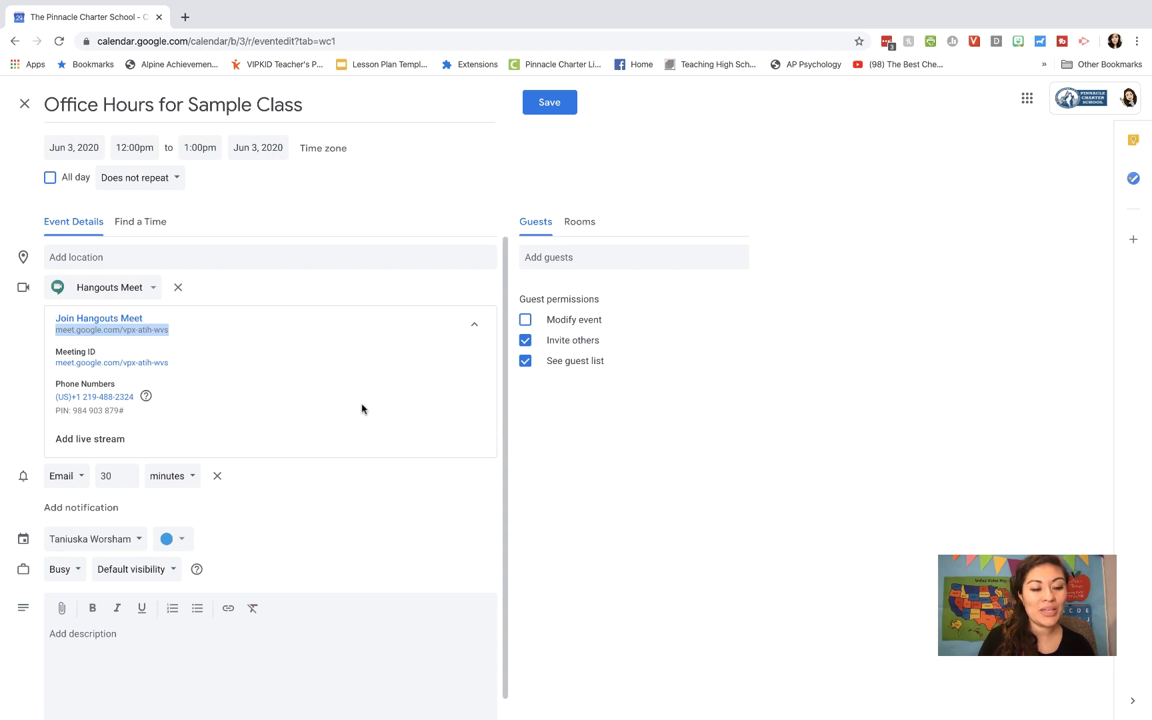
# Attach the "Draw a Selfie" file from the recent Drive files to the event description
pyautogui.click(392, 475)
pyautogui.scroll(-1, 383, 433)
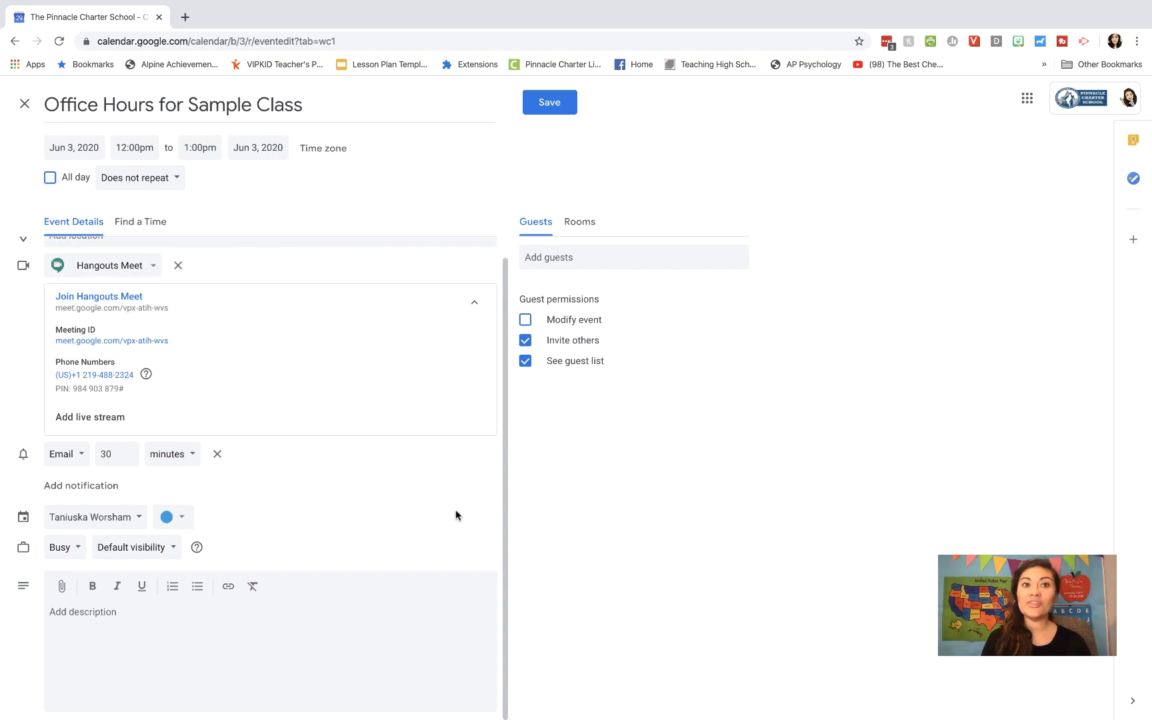
pyautogui.click(61, 587)
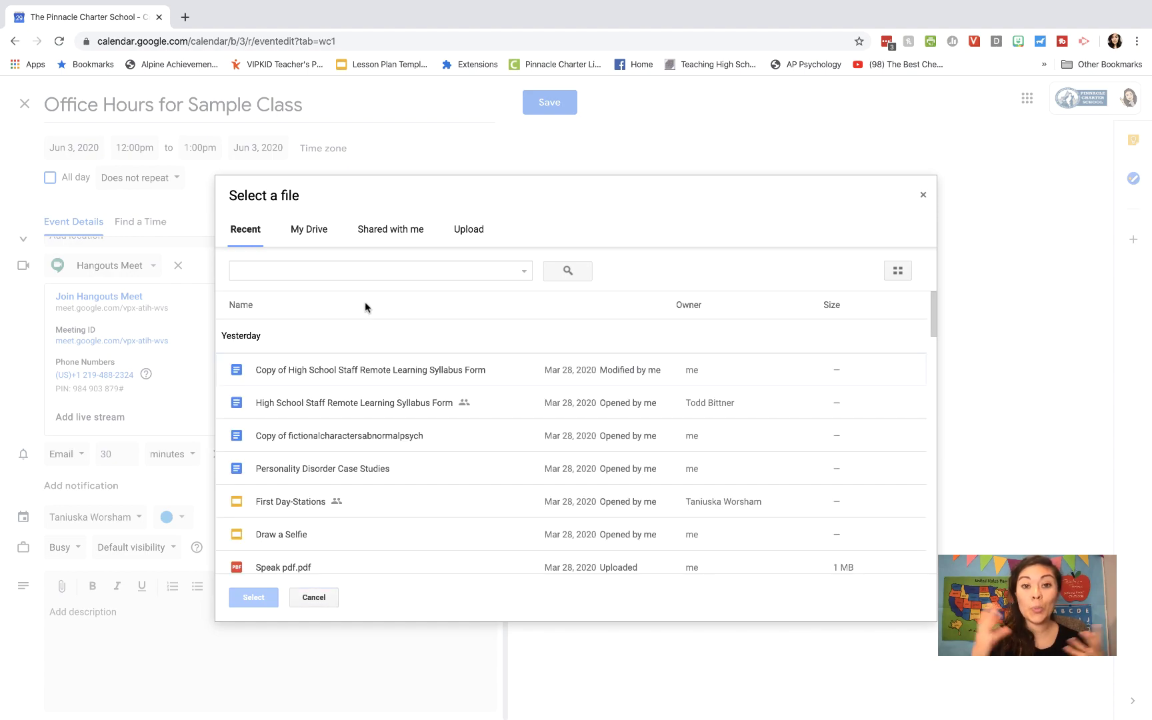
pyautogui.scroll(-2, 293, 413)
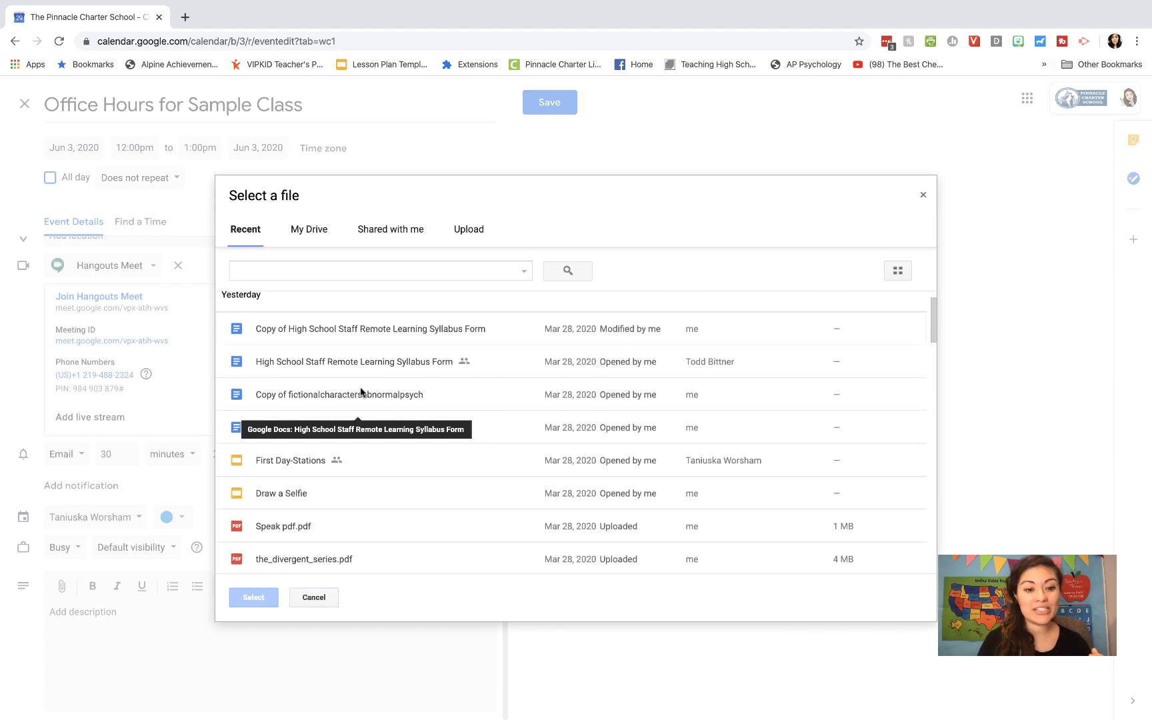
pyautogui.click(292, 484)
pyautogui.click(253, 597)
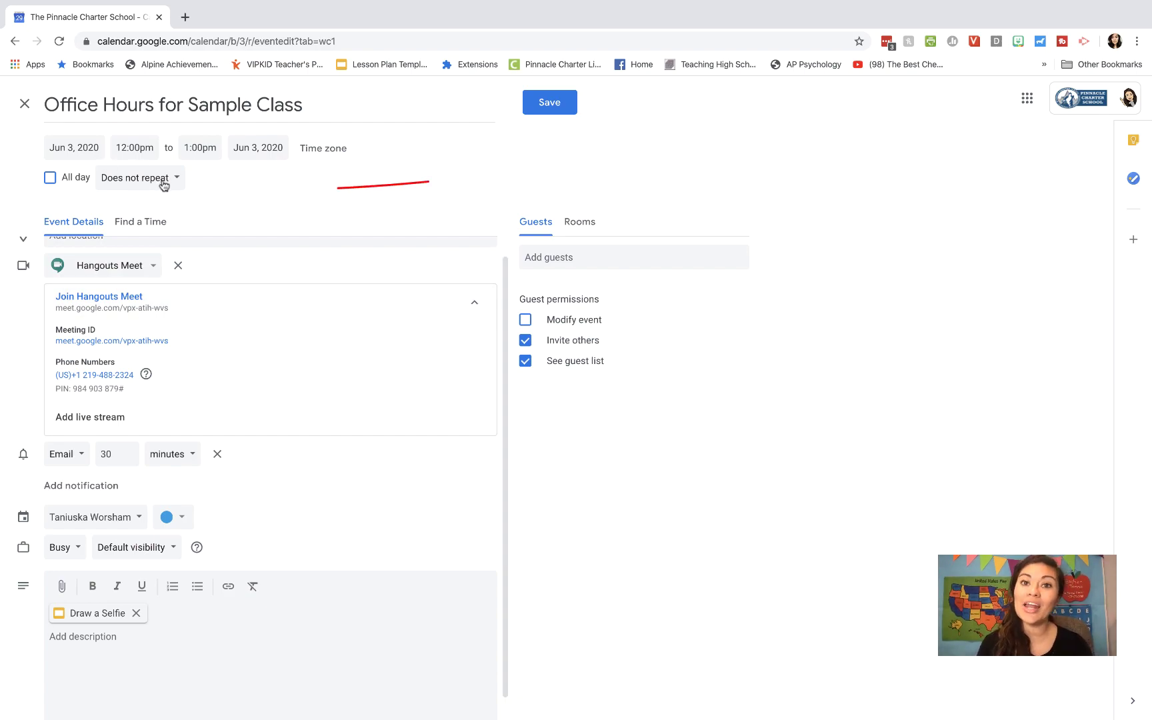
# Review the event's repeat options without choosing one, and save the event
pyautogui.click(163, 181)
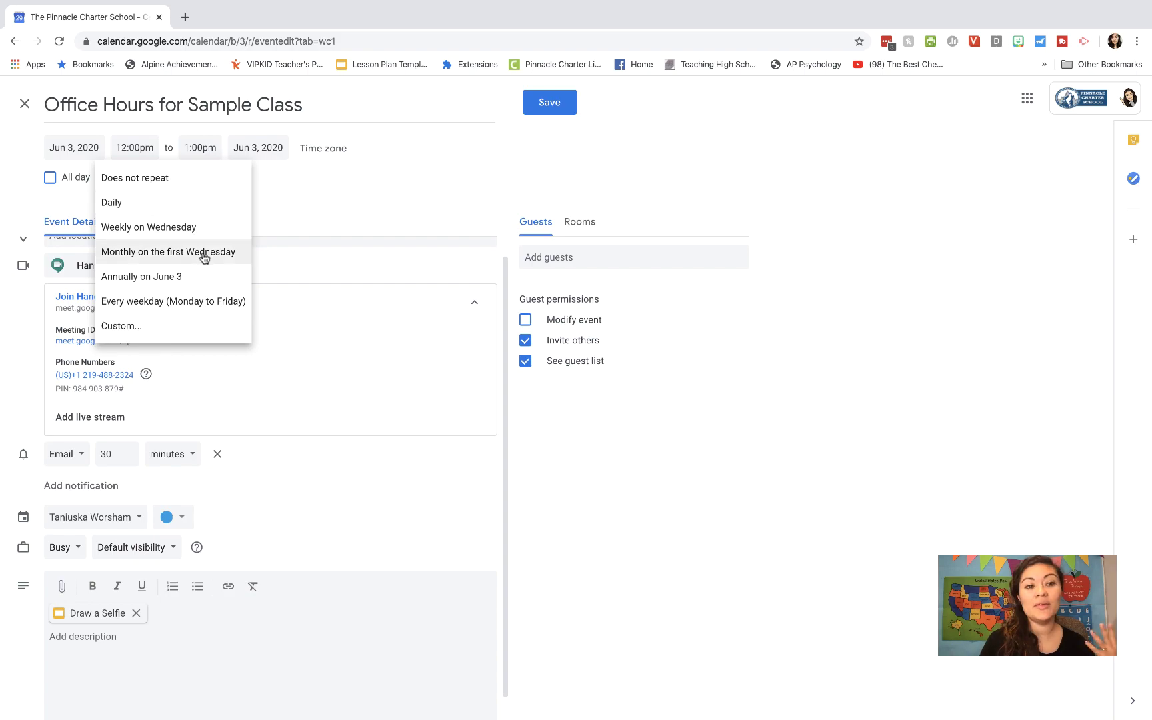
pyautogui.click(348, 233)
pyautogui.click(549, 105)
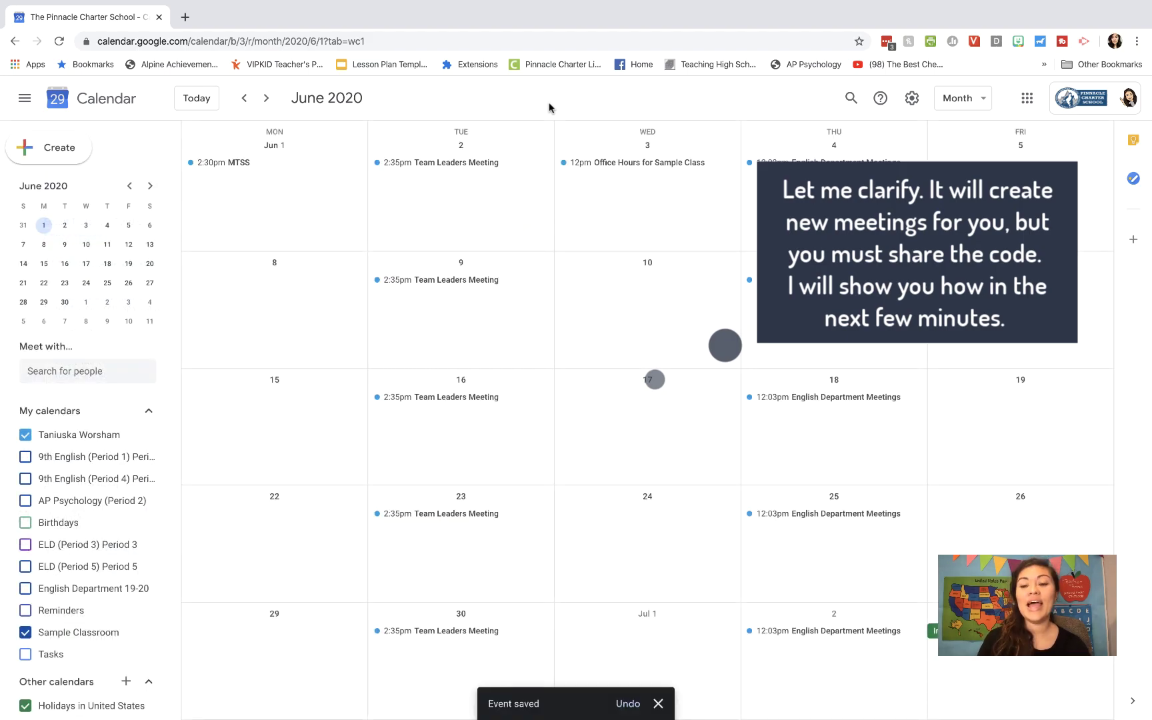
# Switch to Google Classroom and start a new assignment in the classwork of Sample Classroom
pyautogui.click(1027, 98)
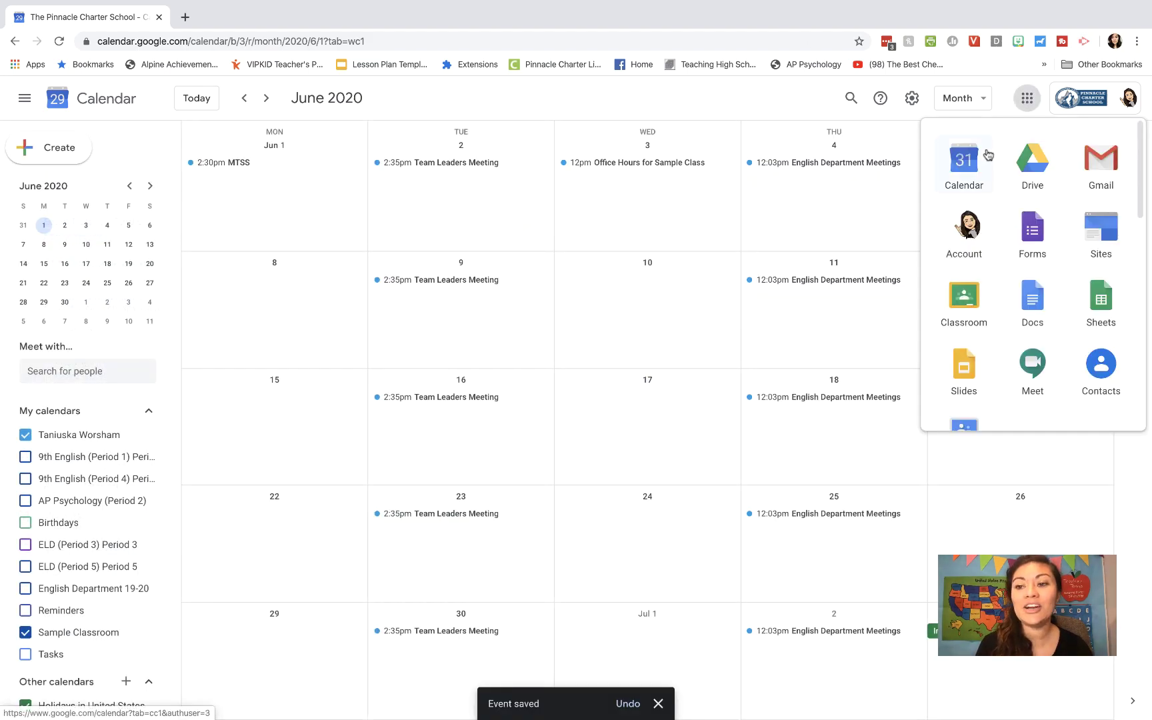
pyautogui.click(963, 300)
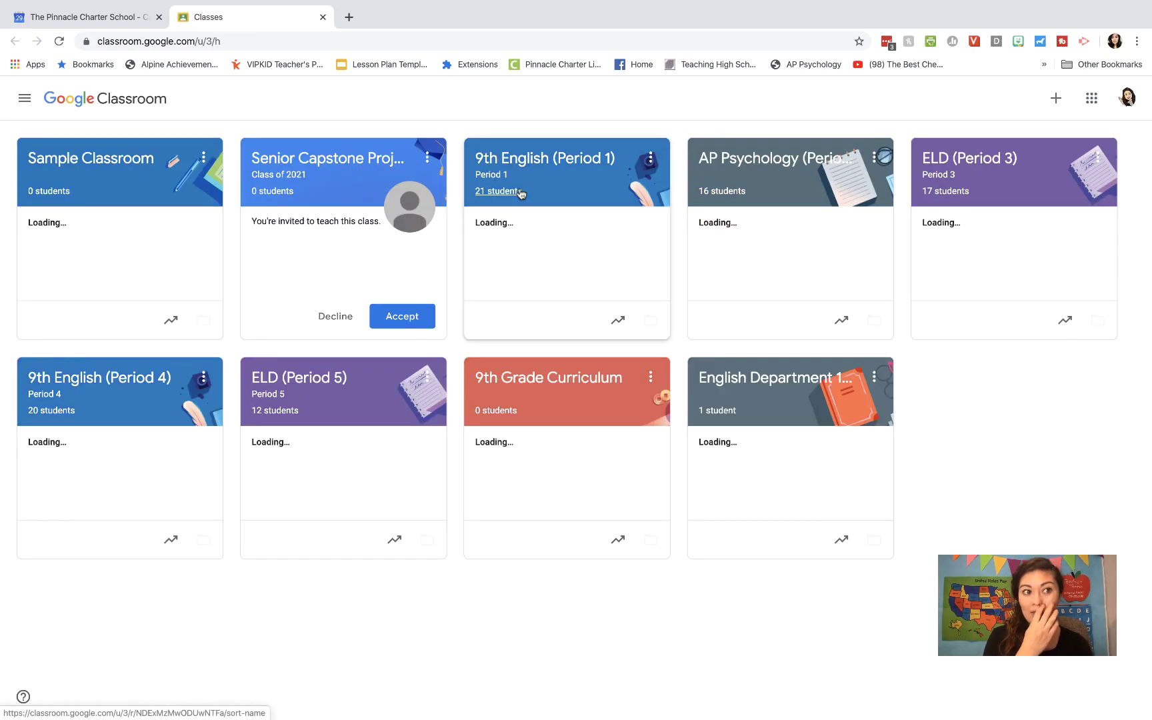
pyautogui.click(101, 157)
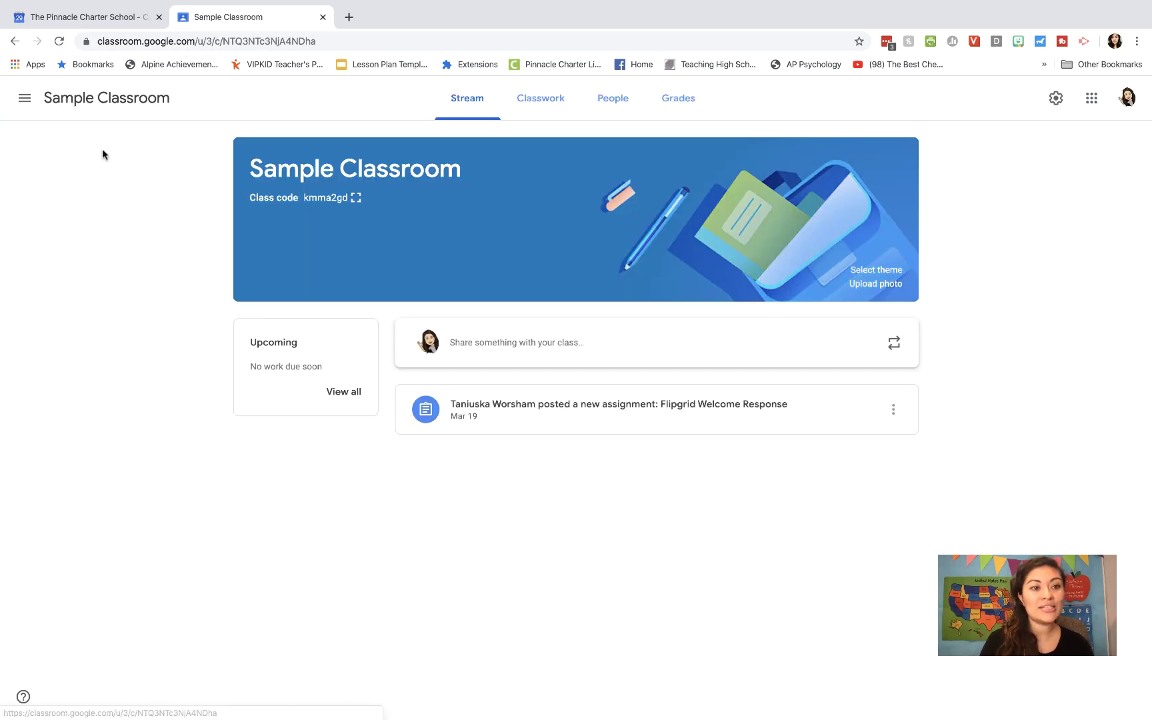
pyautogui.click(523, 105)
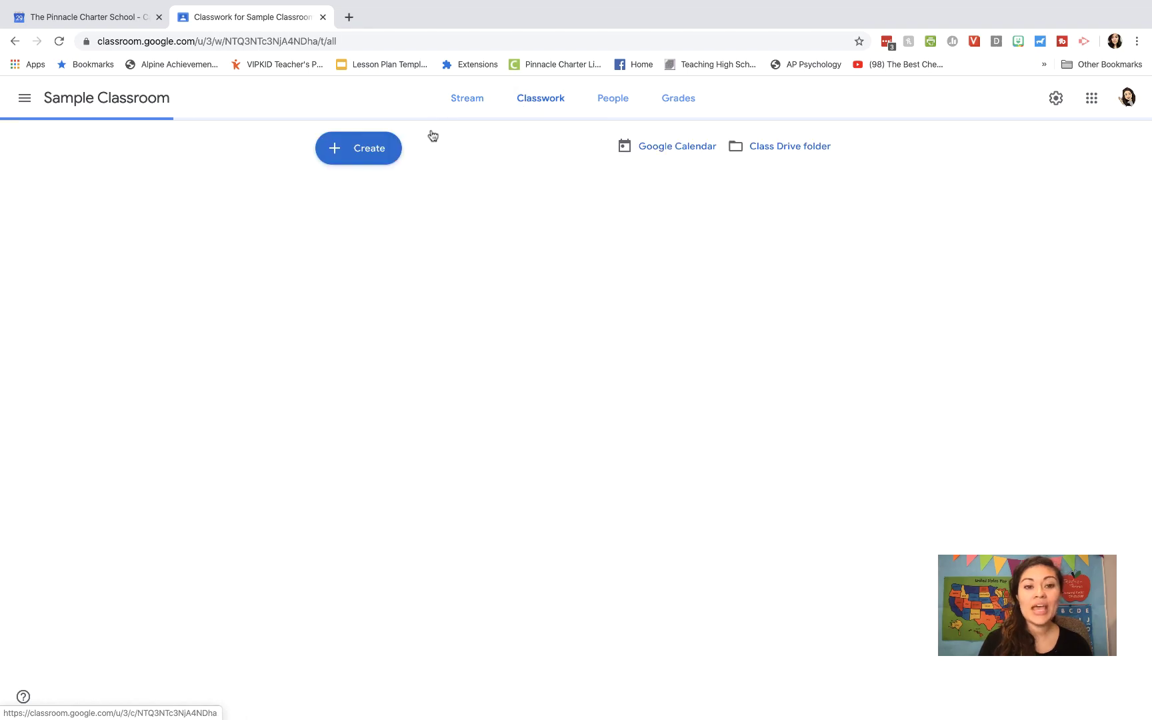
pyautogui.click(375, 149)
pyautogui.click(371, 188)
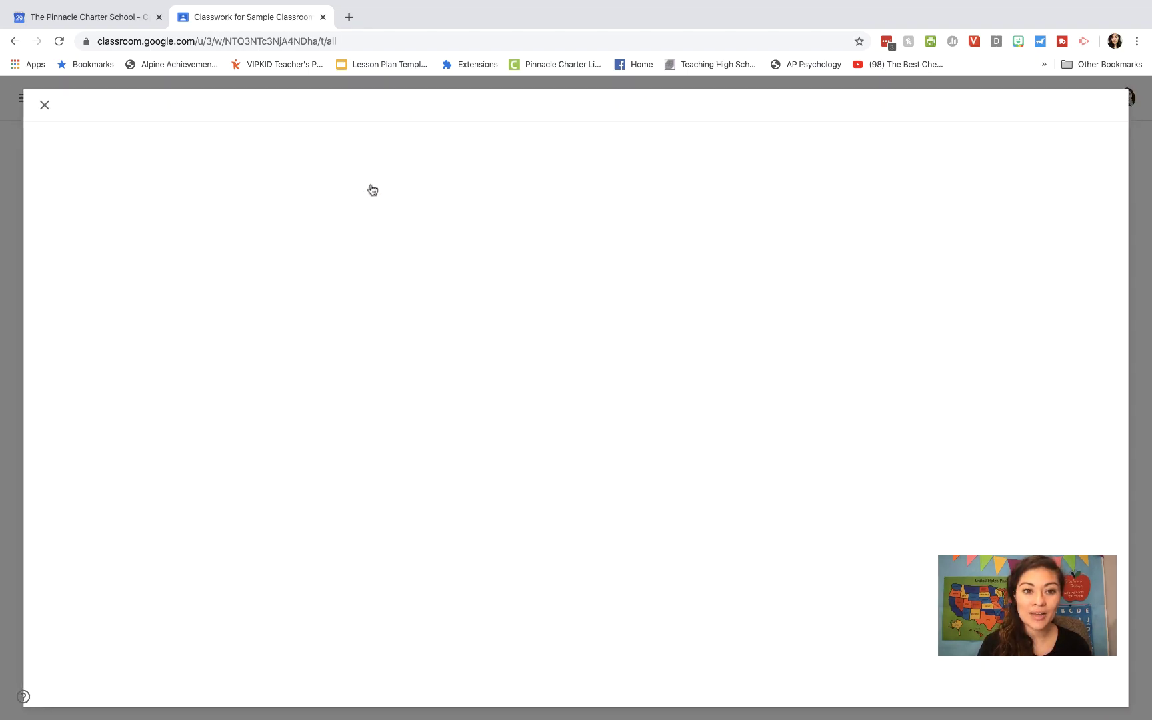
# Title the assignment "Office Hours (6/3 @ 12:00pm)" and enter the instructions "Click the link to join our live meeting."
pyautogui.write('Offic')
pyautogui.press('BackSpace')
pyautogui.write('ice Hours')
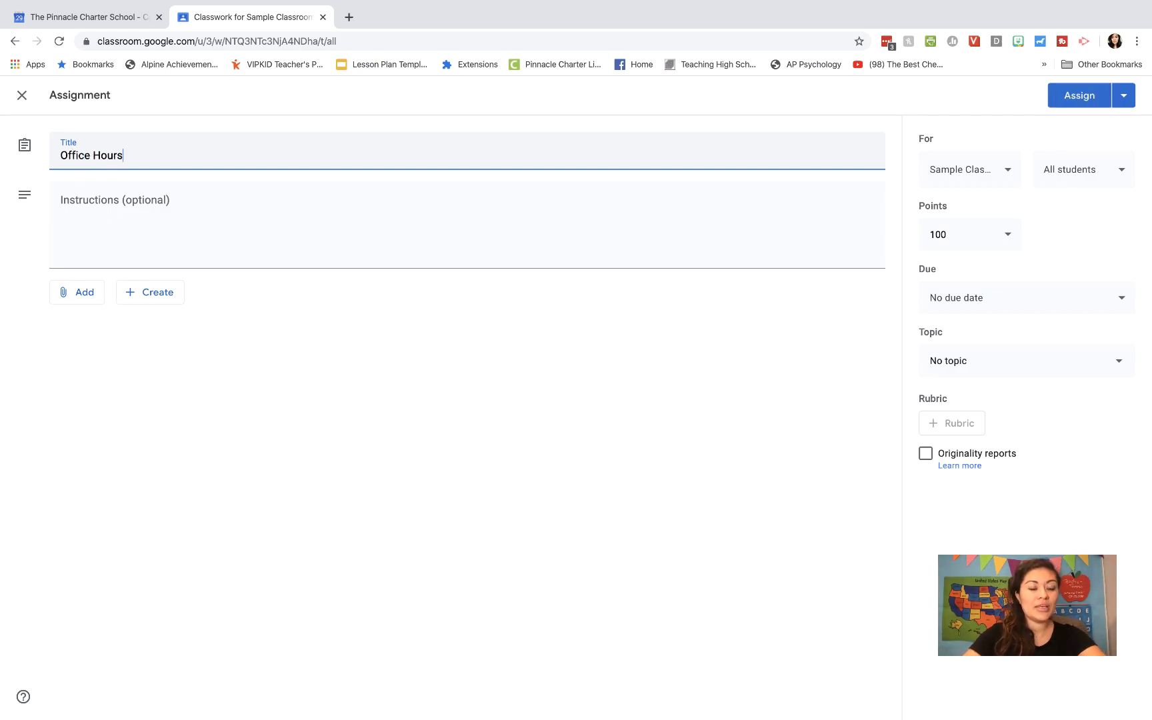
pyautogui.click(124, 19)
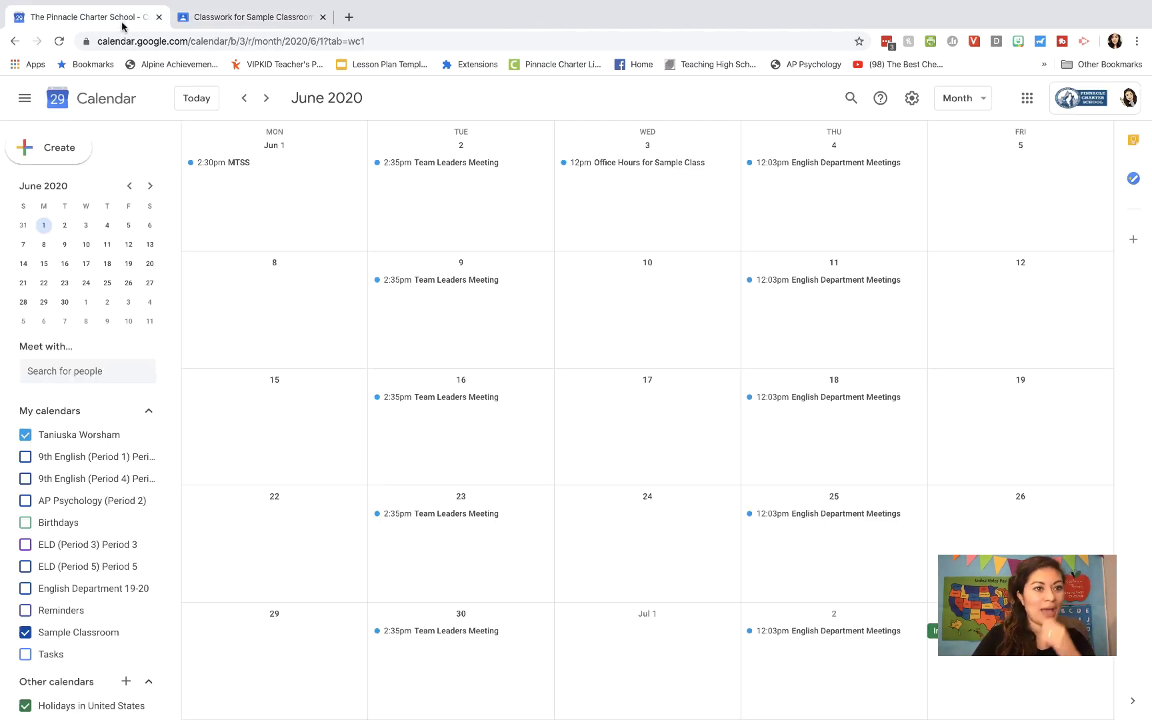
pyautogui.click(240, 25)
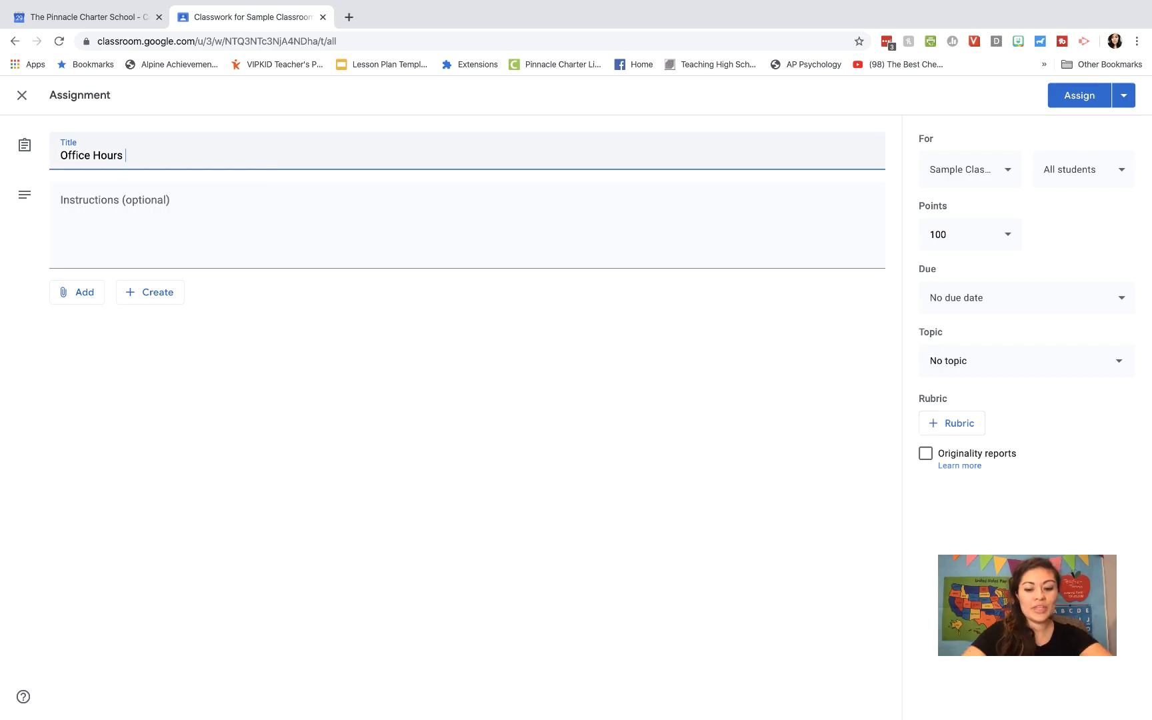
pyautogui.write('s (6/3 @')
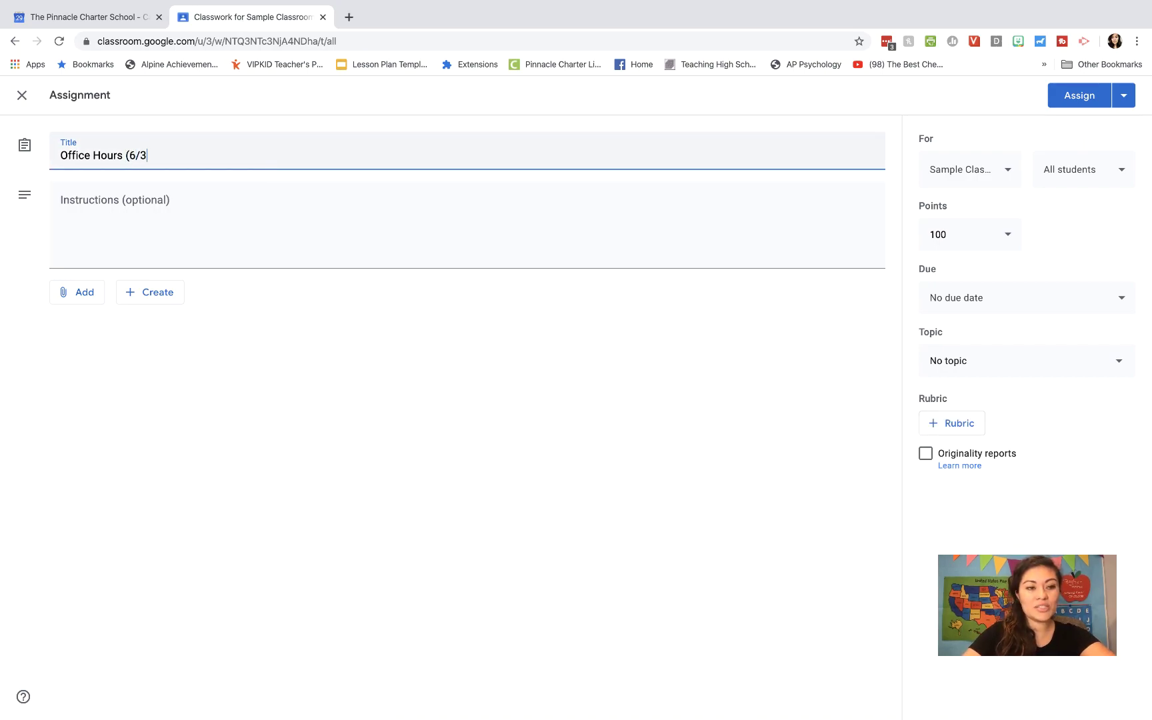
pyautogui.click(121, 20)
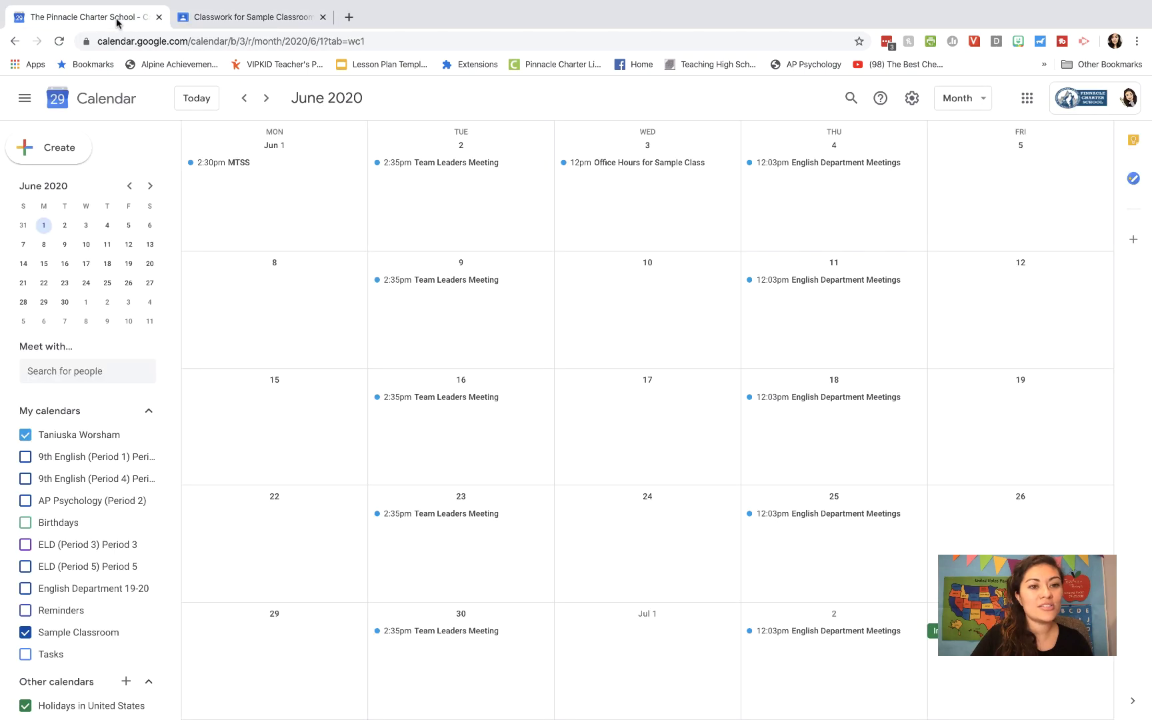
pyautogui.click(237, 25)
pyautogui.write('12')
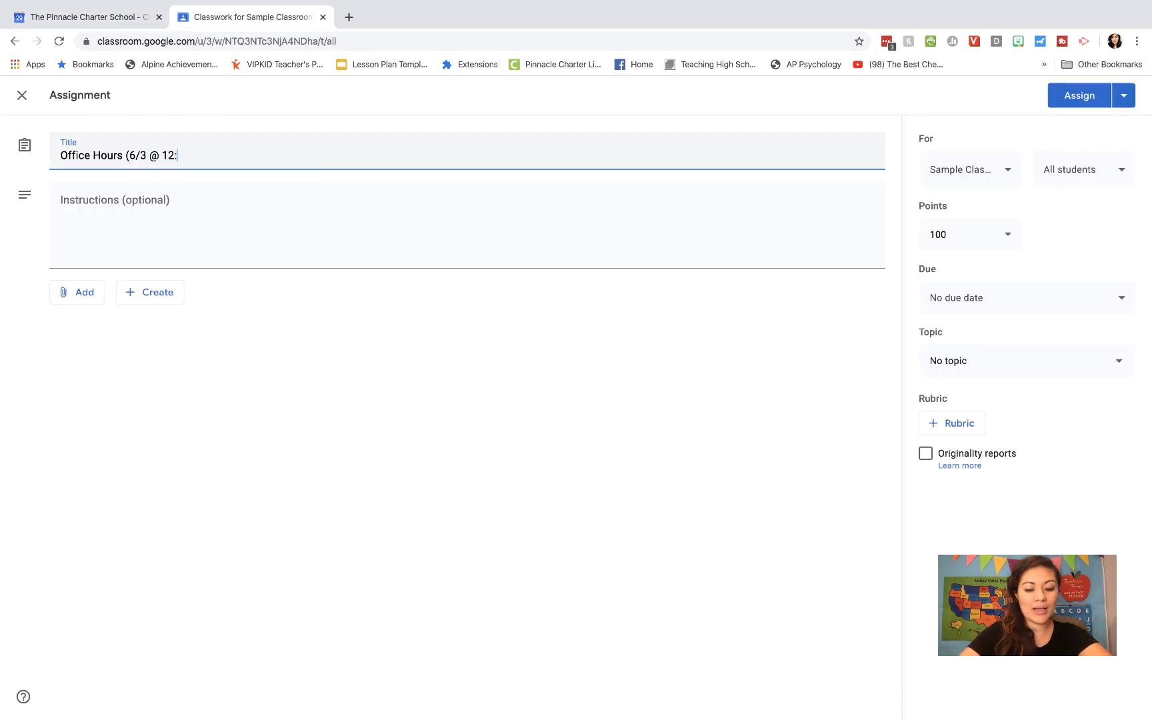
pyautogui.write(':00pm')
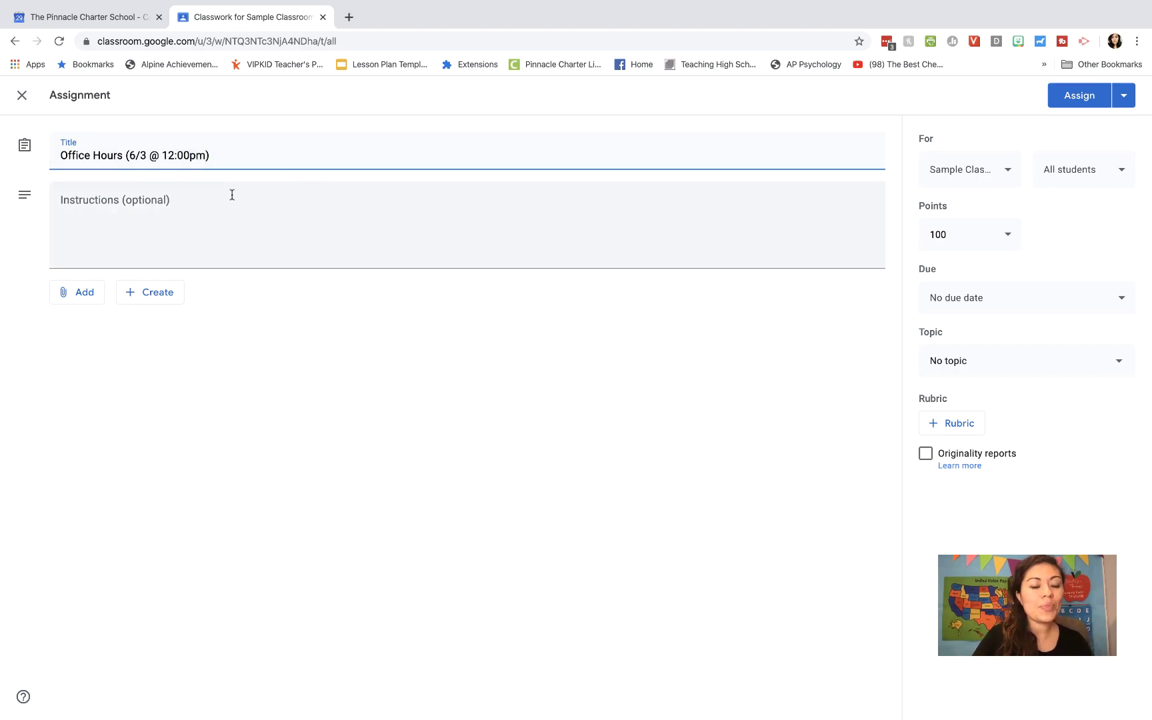
pyautogui.click(189, 229)
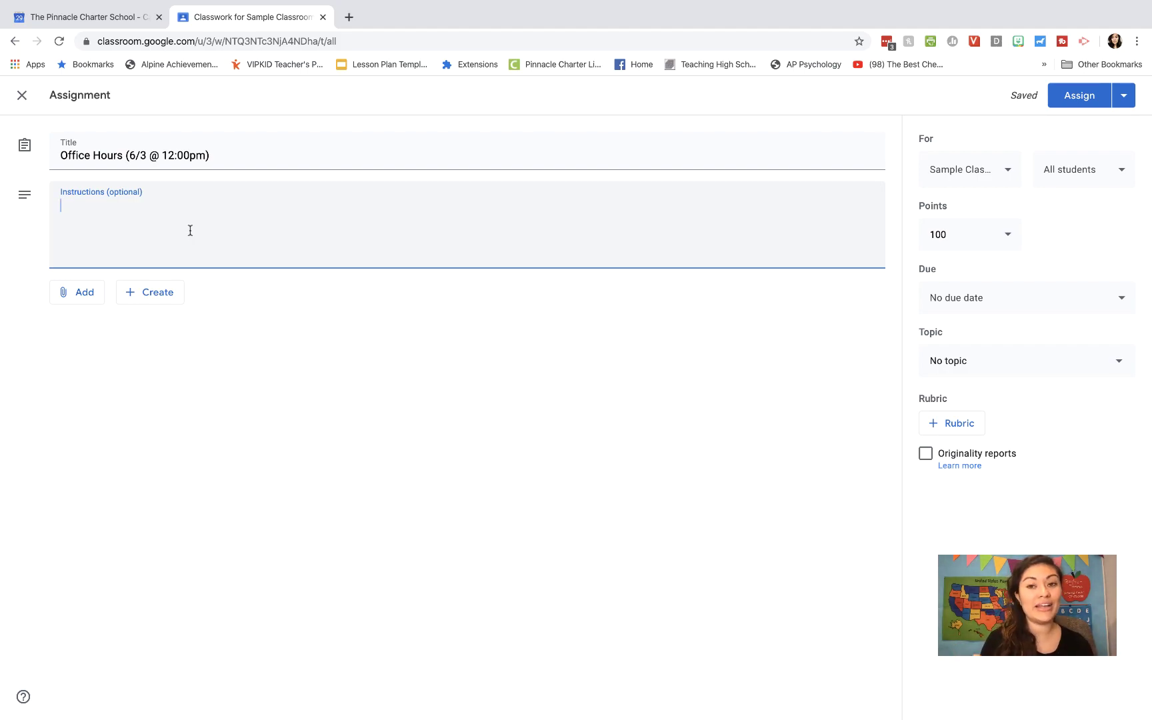
pyautogui.write('Click the link to join our live meeting.')
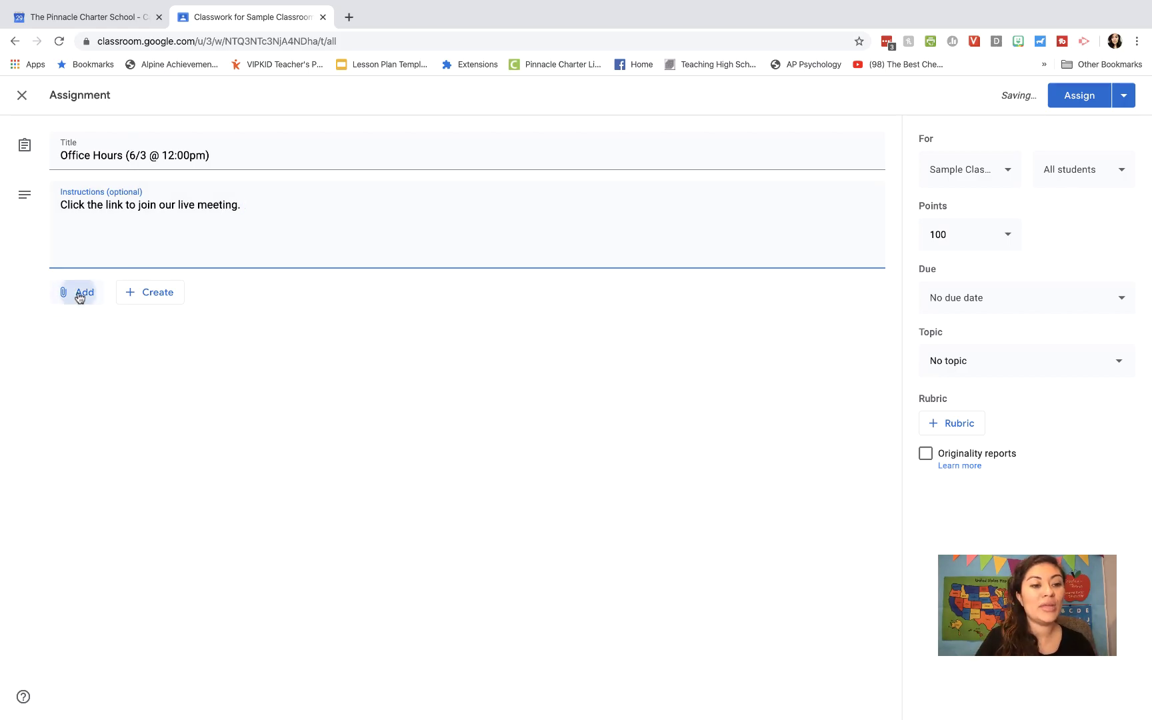
# Attach the copied Hangouts Meet link to the assignment and assign it to the class
pyautogui.click(81, 294)
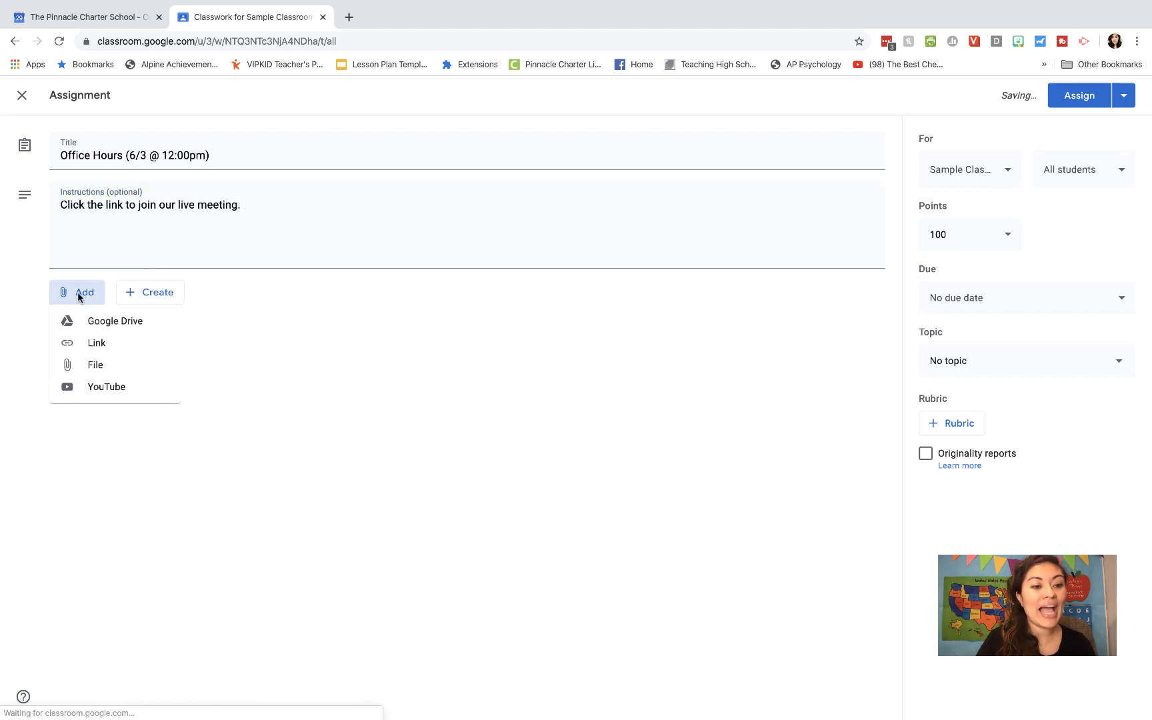
pyautogui.click(90, 343)
pyautogui.write('meet.google.com/vpx-atih-wvs')
pyautogui.click(623, 445)
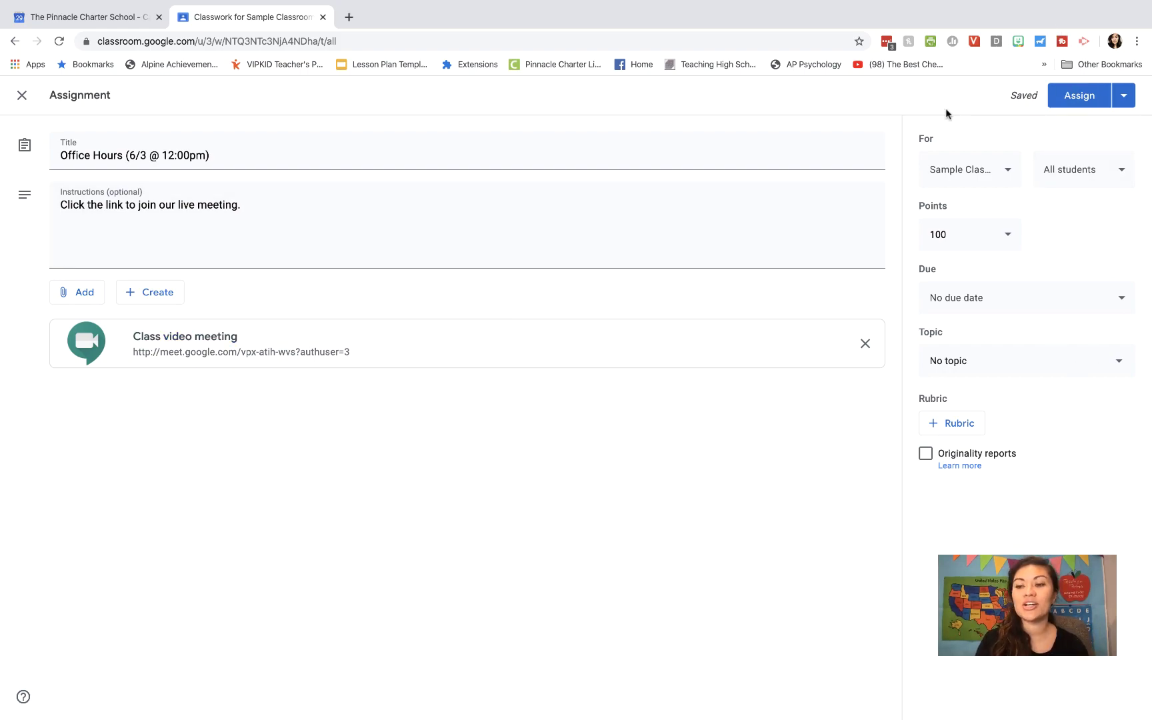
pyautogui.click(1123, 96)
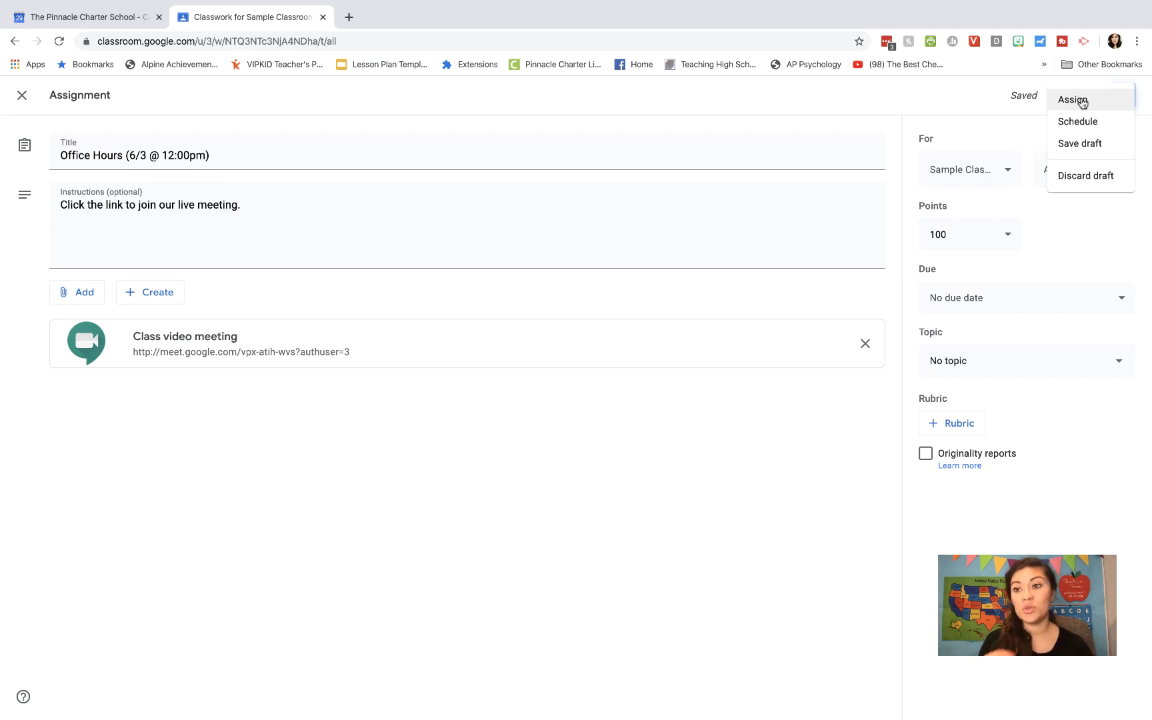
pyautogui.click(1082, 102)
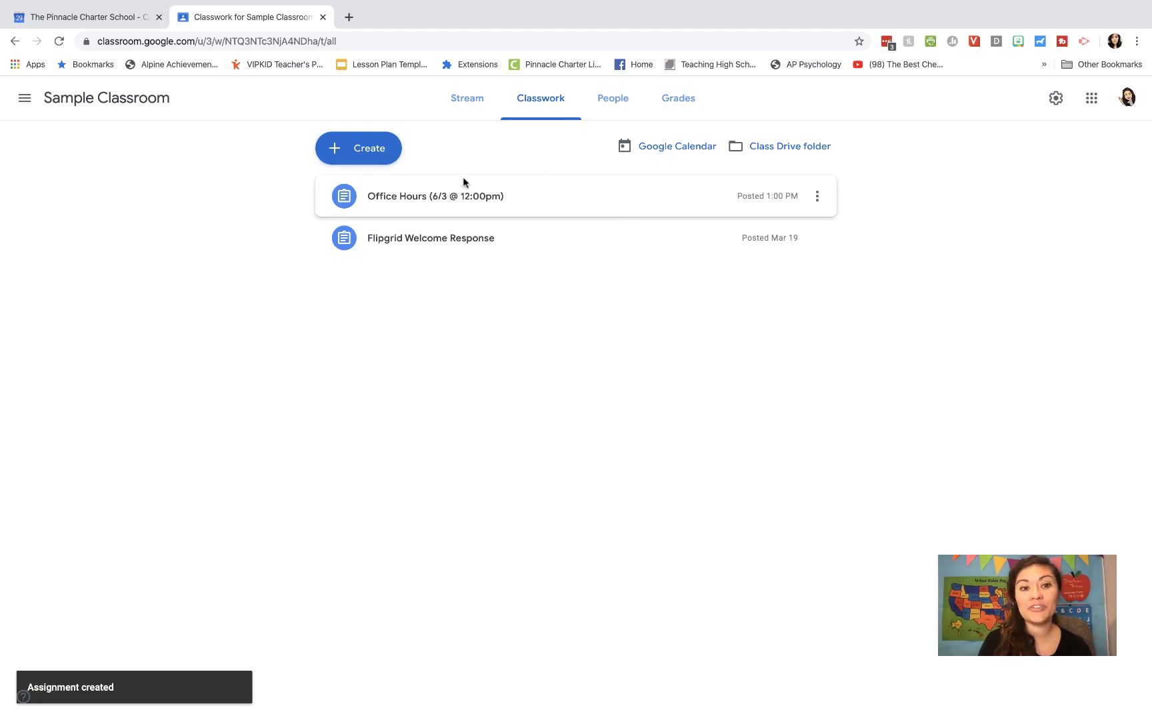
# Expand the Office Hours (6/3 @ 12:00pm) assignment and open its attached Class video meeting link in Google Meet
pyautogui.click(500, 204)
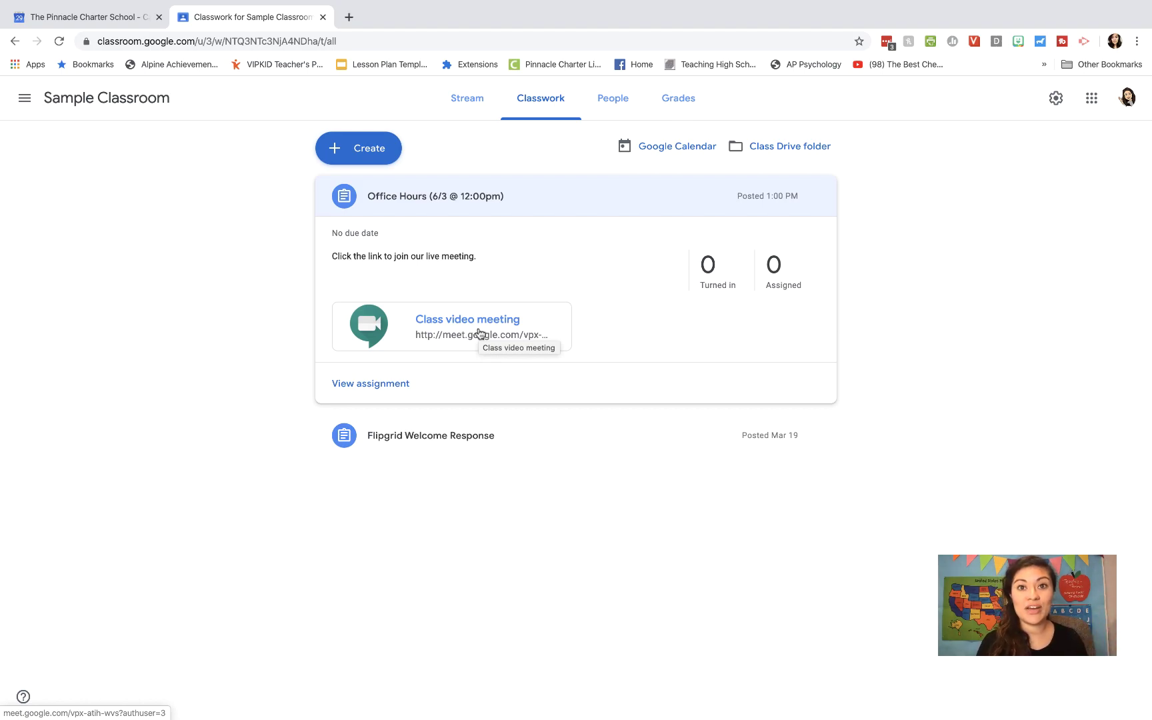
pyautogui.click(478, 332)
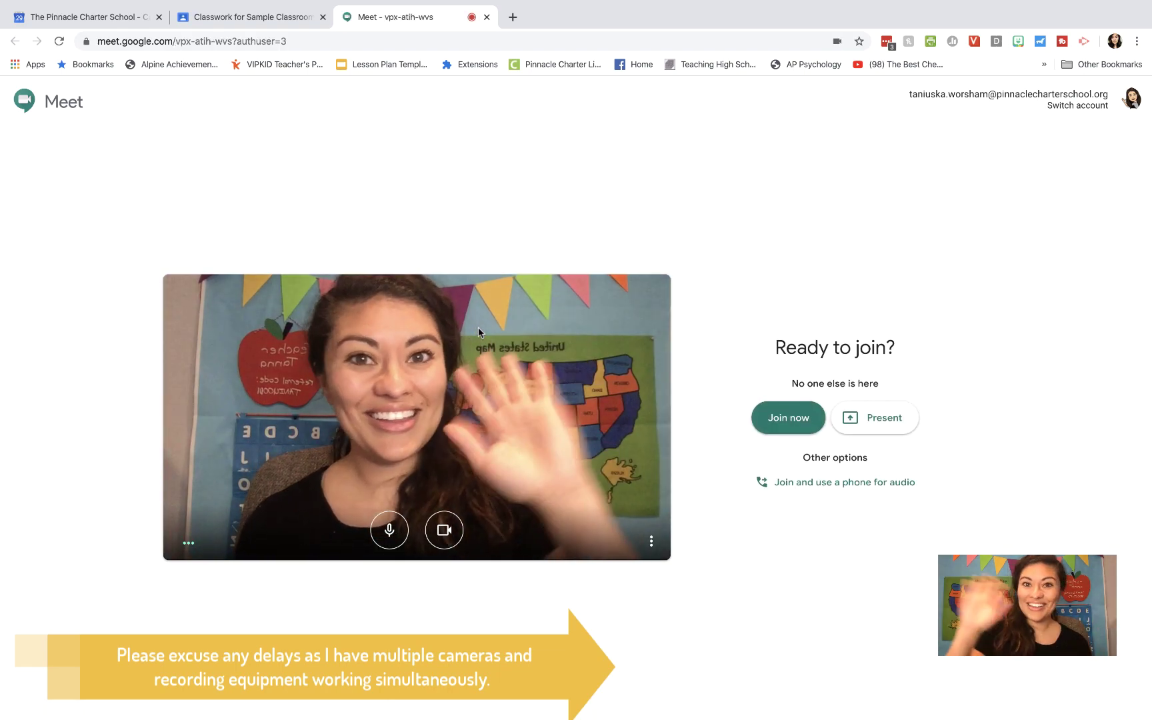
# Try turning the microphone and the camera off and back on before joining the meeting
pyautogui.click(388, 529)
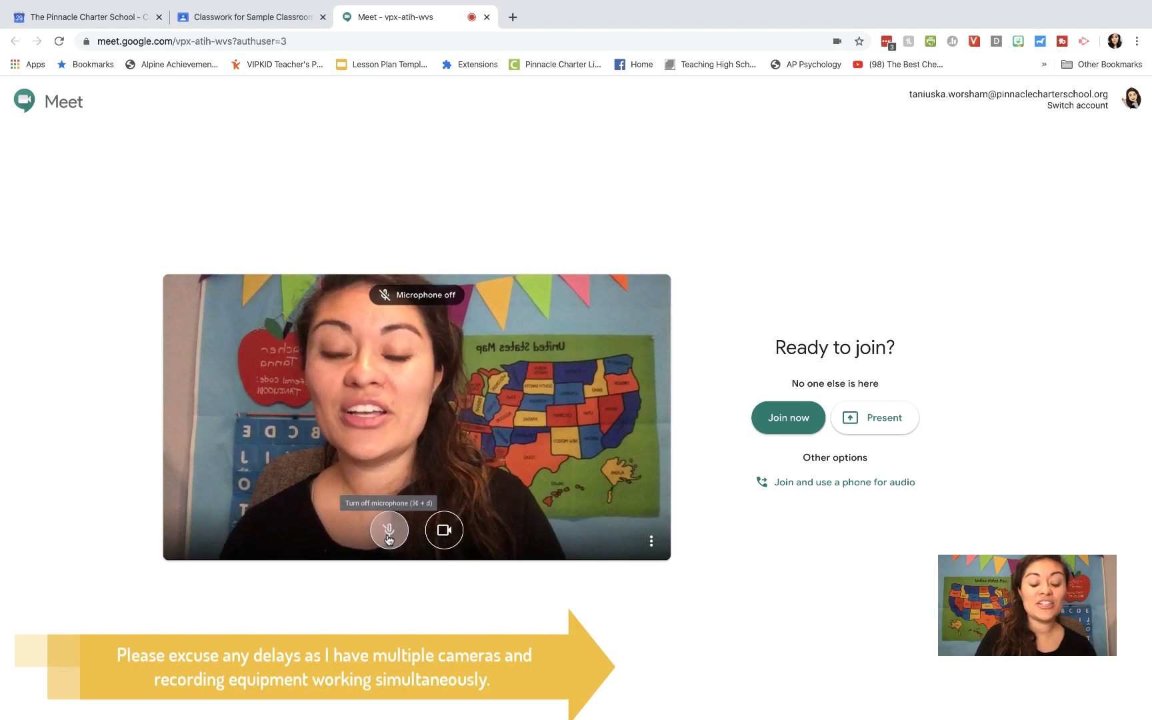
pyautogui.click(388, 530)
pyautogui.click(444, 534)
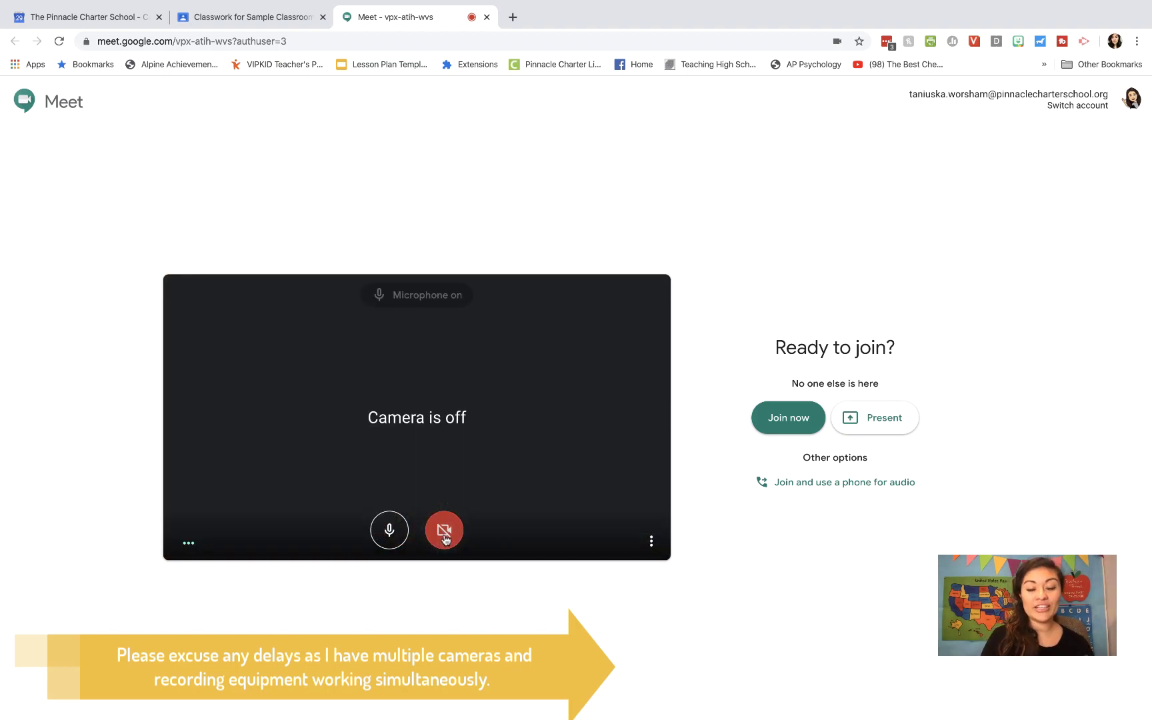
pyautogui.click(445, 537)
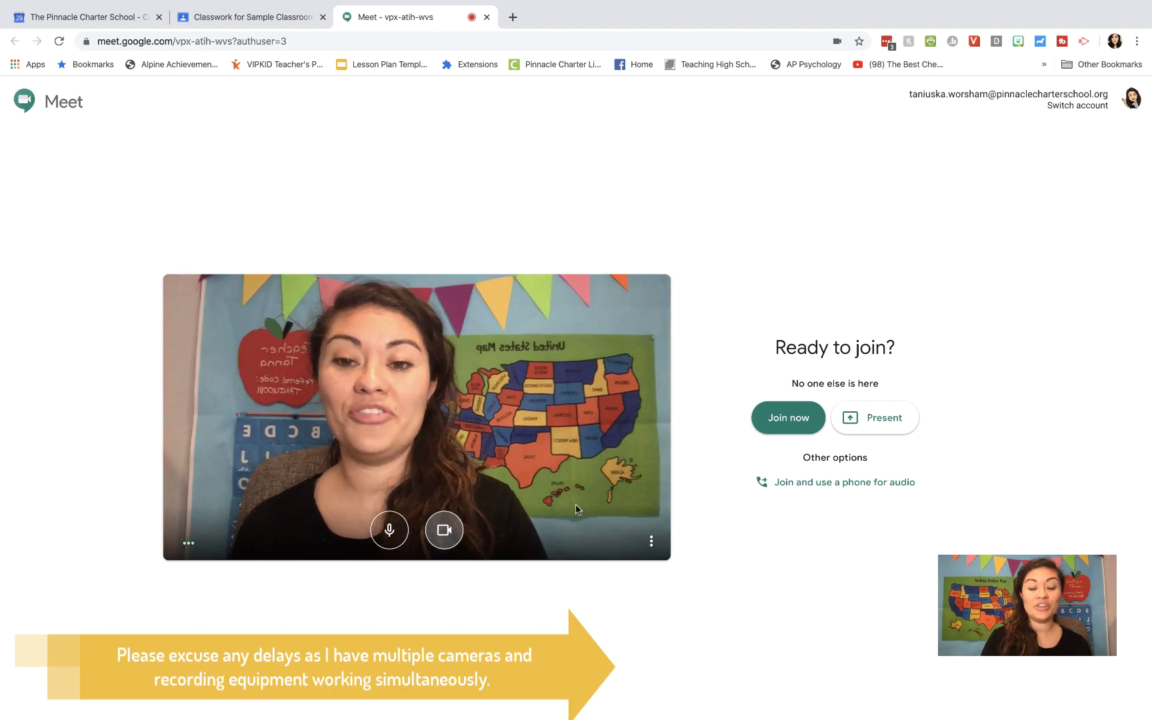
# In the meeting's audio settings, choose the Blue Snowball microphone and the Default - Internal Speakers (Built-in), and revisit the microphone choice
pyautogui.click(653, 543)
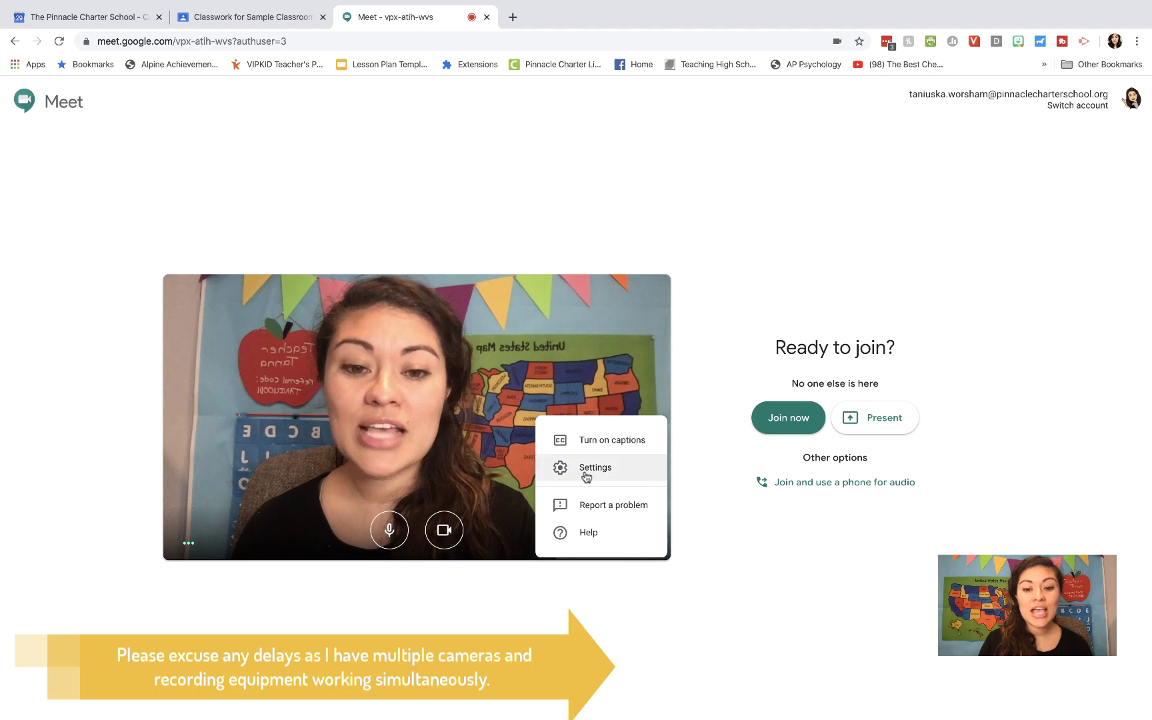
pyautogui.click(586, 469)
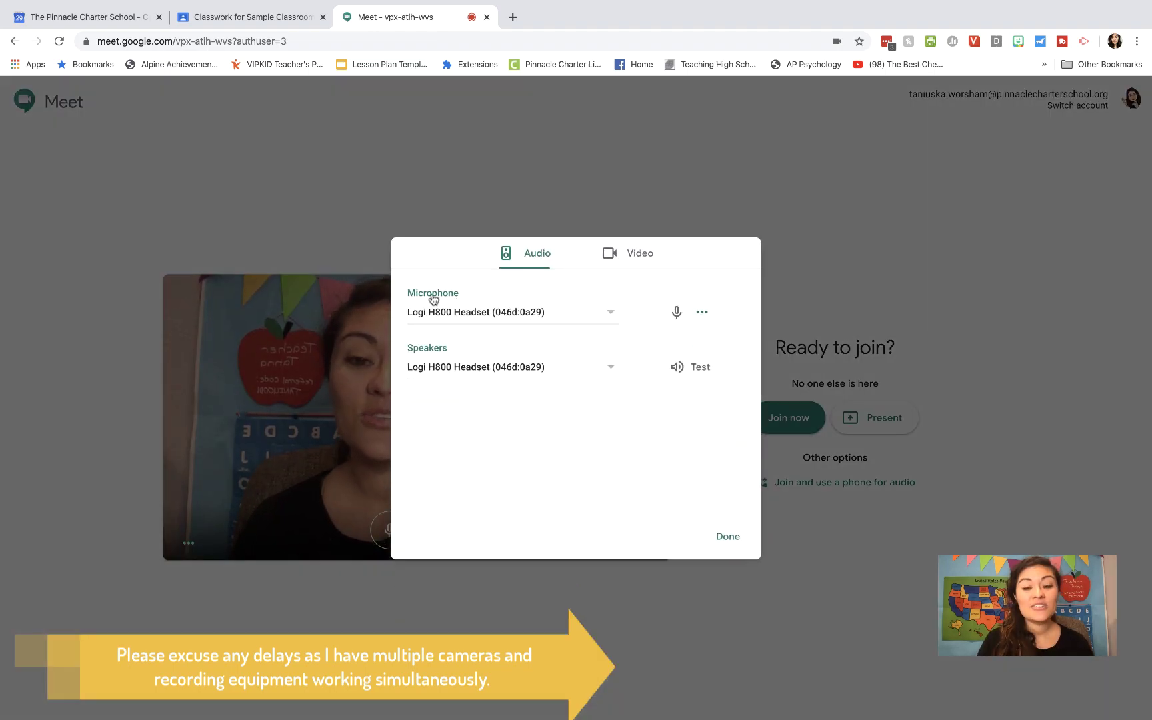
pyautogui.click(477, 313)
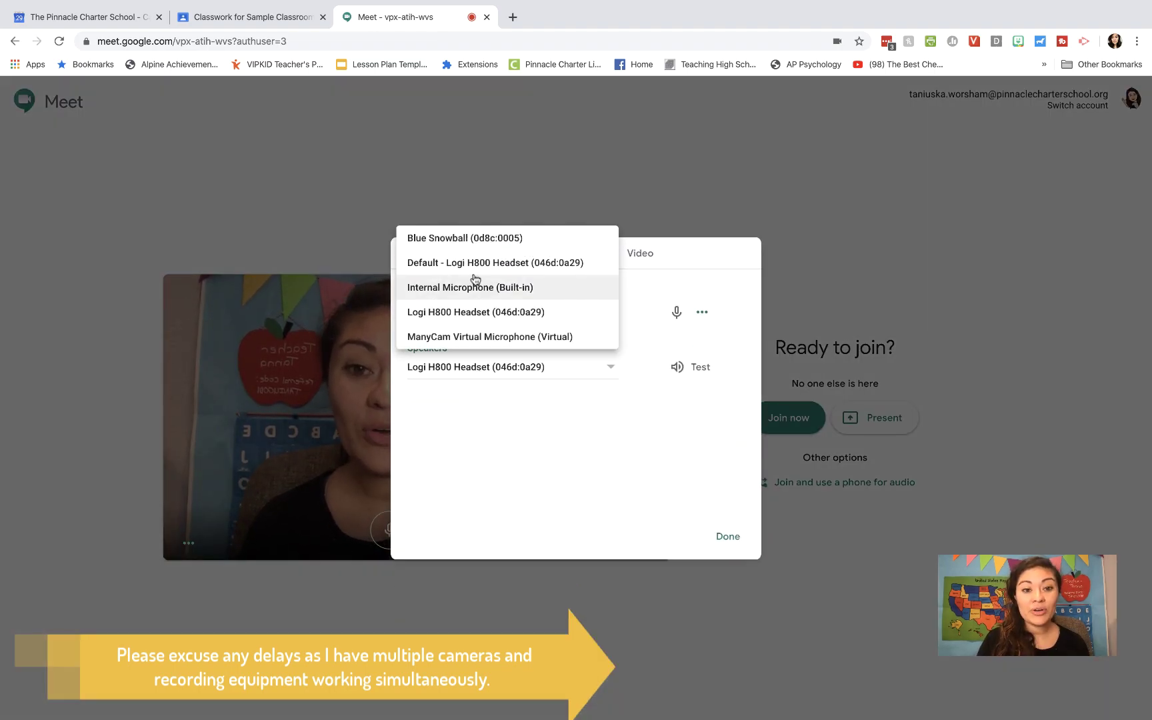
pyautogui.click(475, 239)
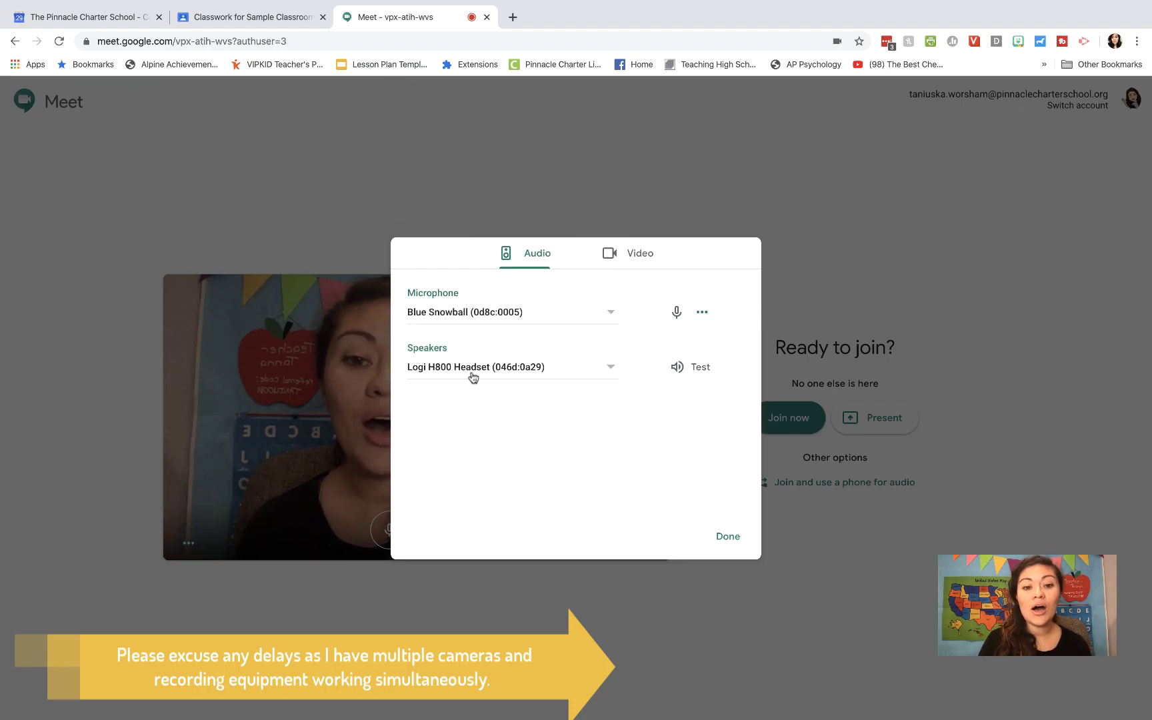
pyautogui.click(472, 377)
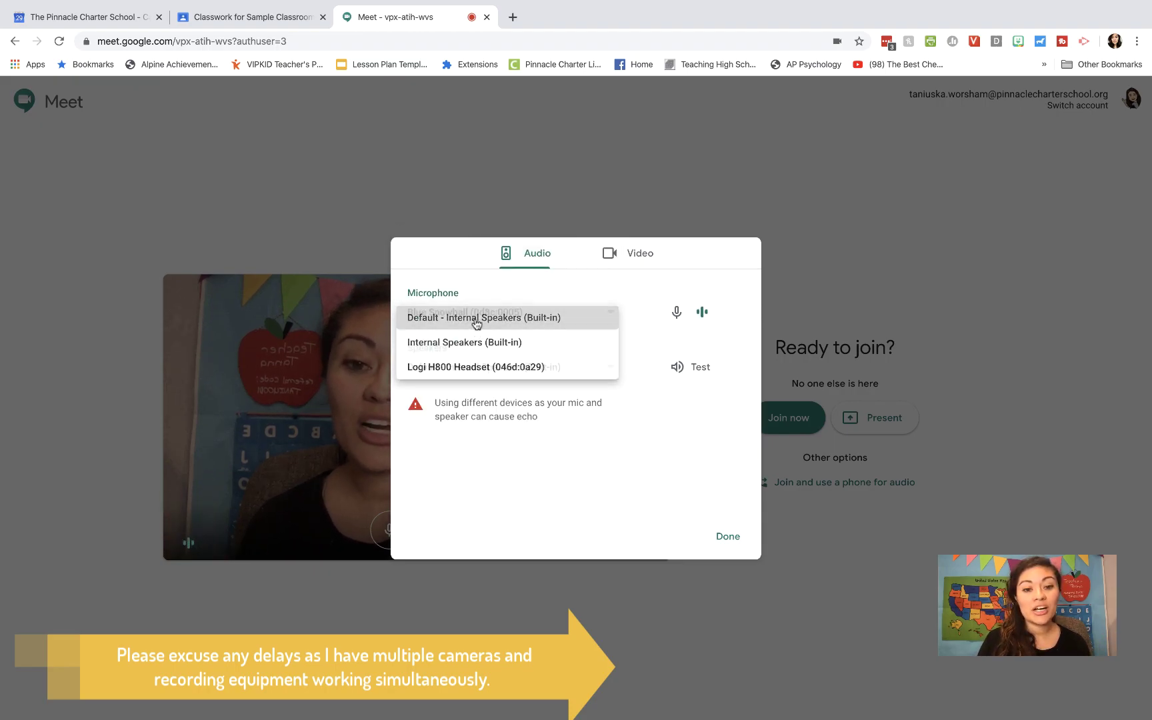
pyautogui.click(478, 324)
pyautogui.click(500, 314)
pyautogui.click(486, 338)
# Set the maximum send resolution to High definition (720p), review the receive resolution options without changing them, and close the video settings
pyautogui.click(639, 254)
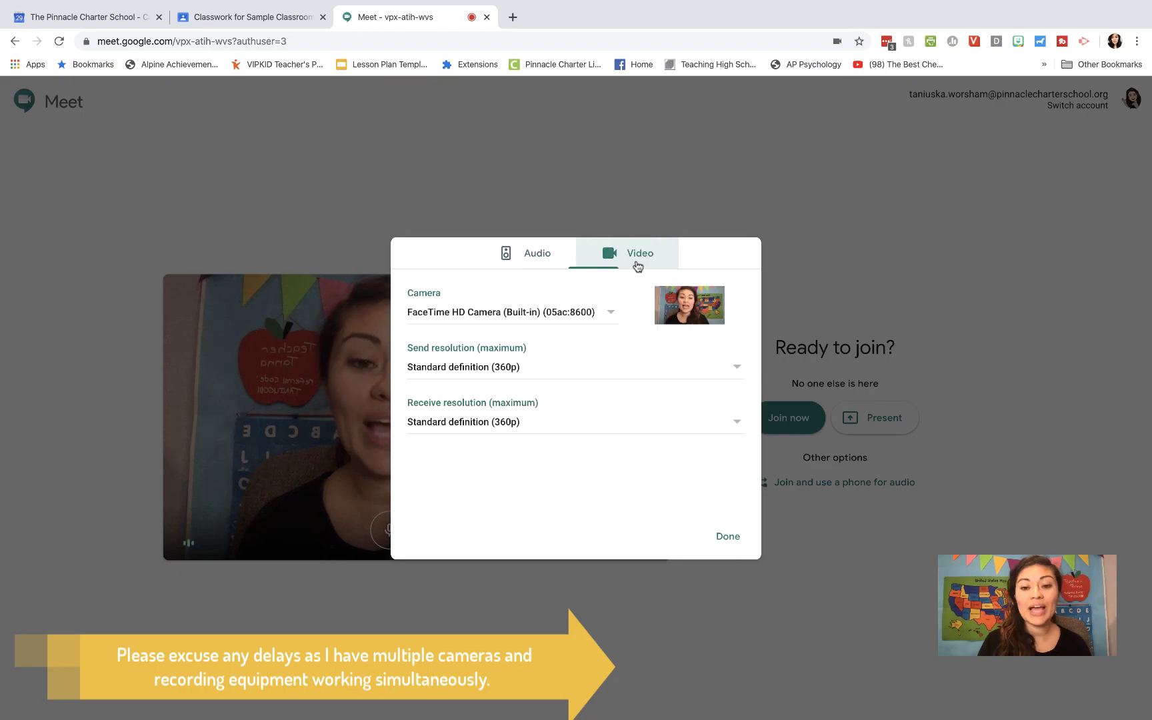
pyautogui.click(540, 373)
pyautogui.click(523, 349)
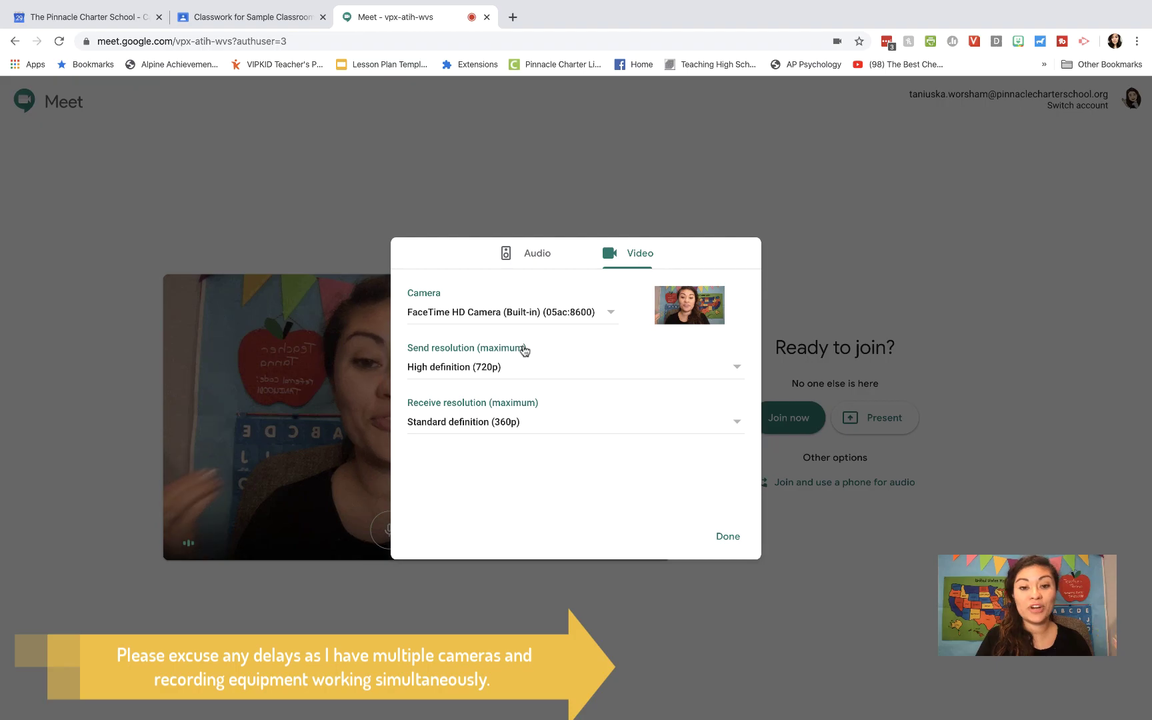
pyautogui.click(521, 432)
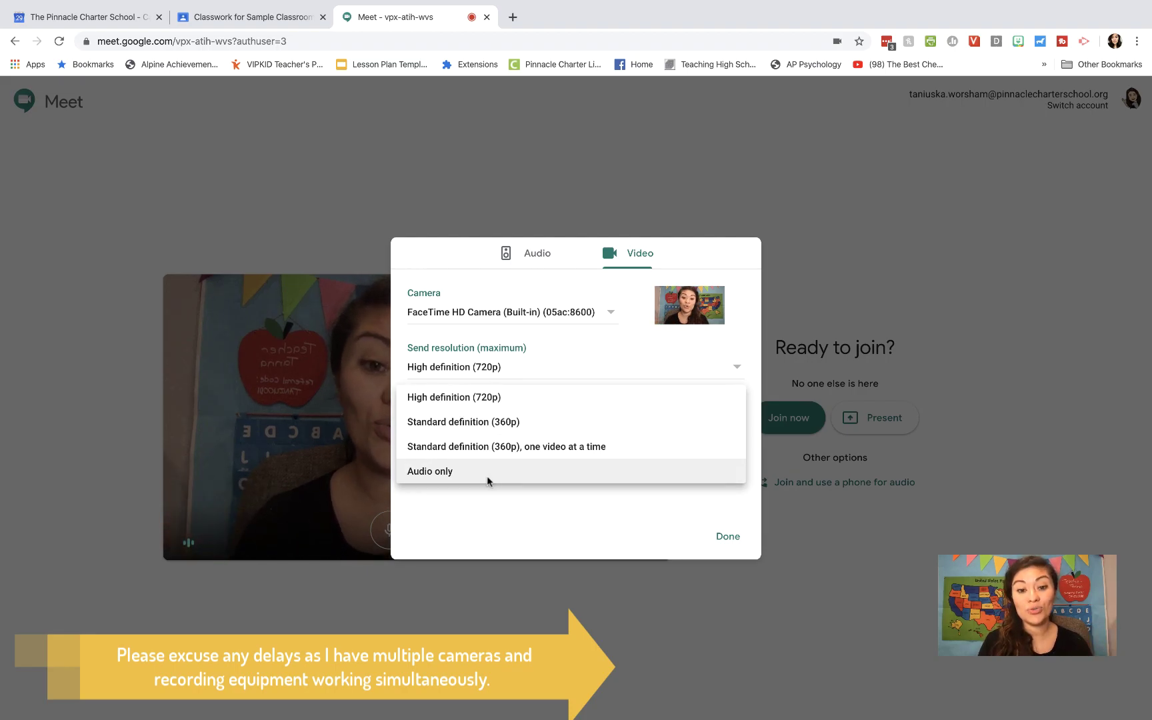
pyautogui.click(498, 515)
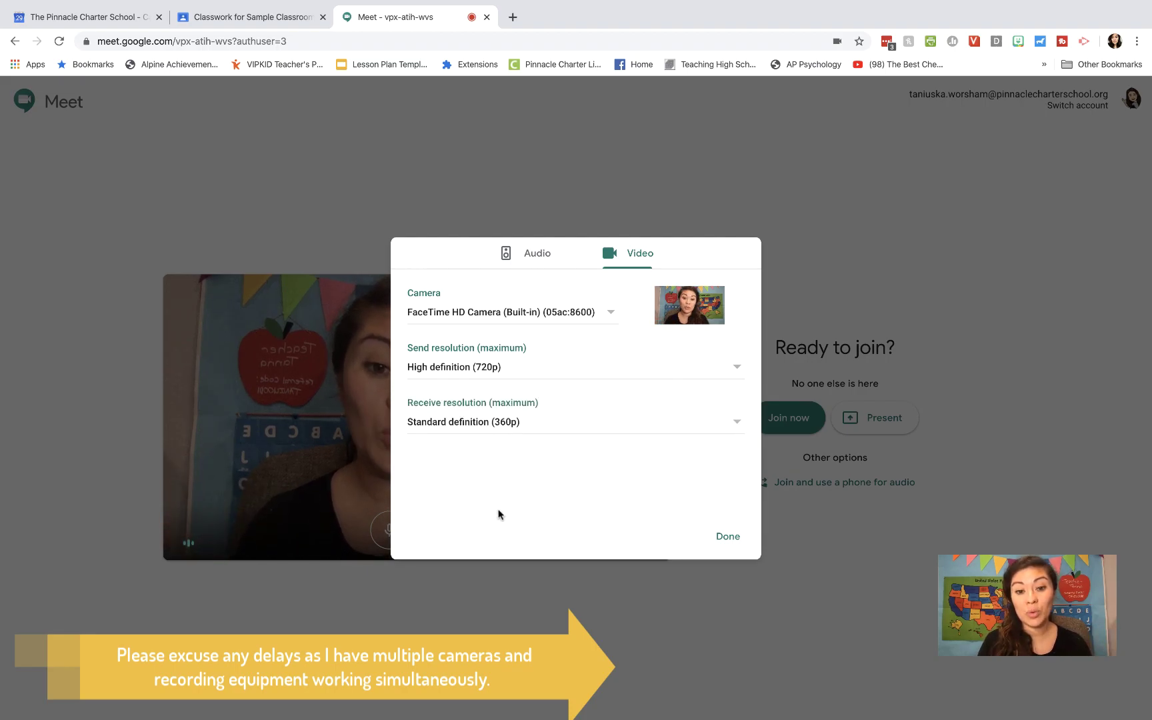
pyautogui.click(726, 537)
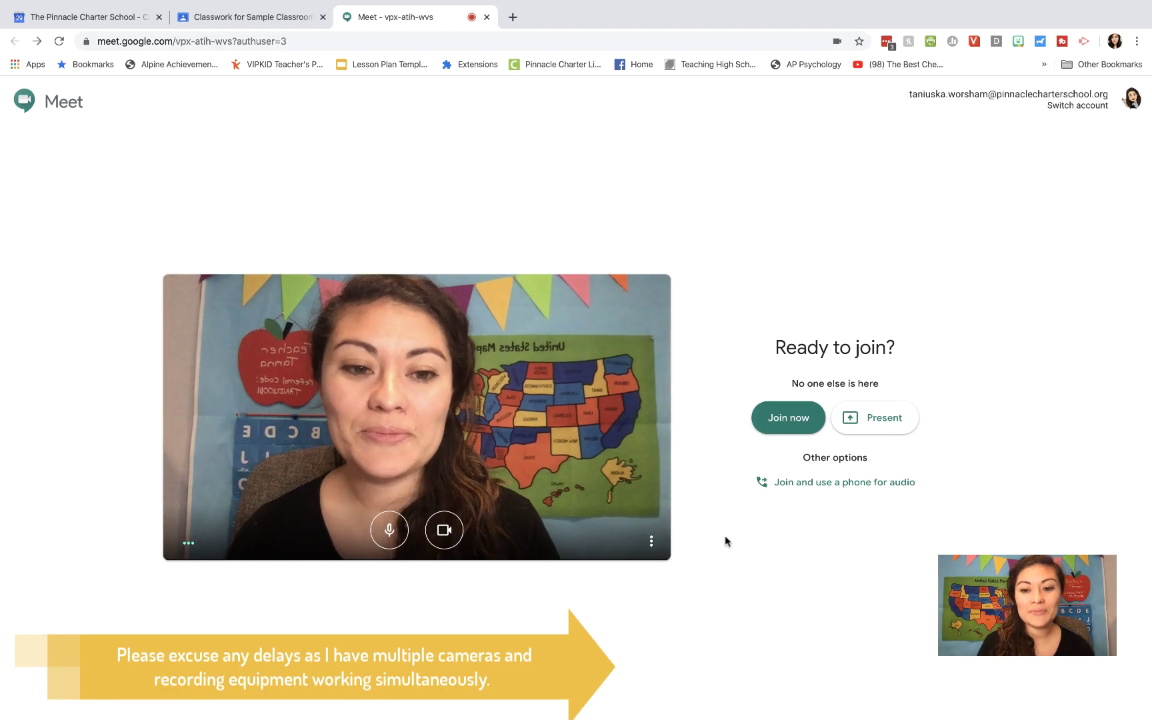
# Join the video meeting and change its layout to Tiled
pyautogui.click(651, 540)
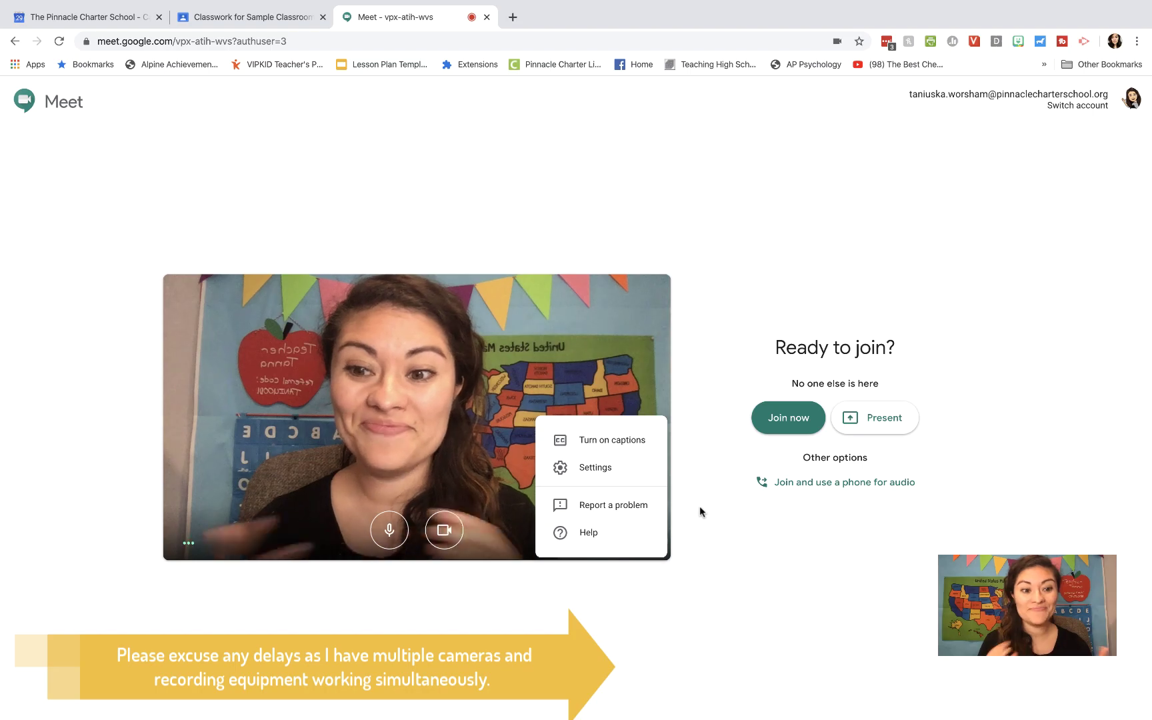
pyautogui.click(715, 447)
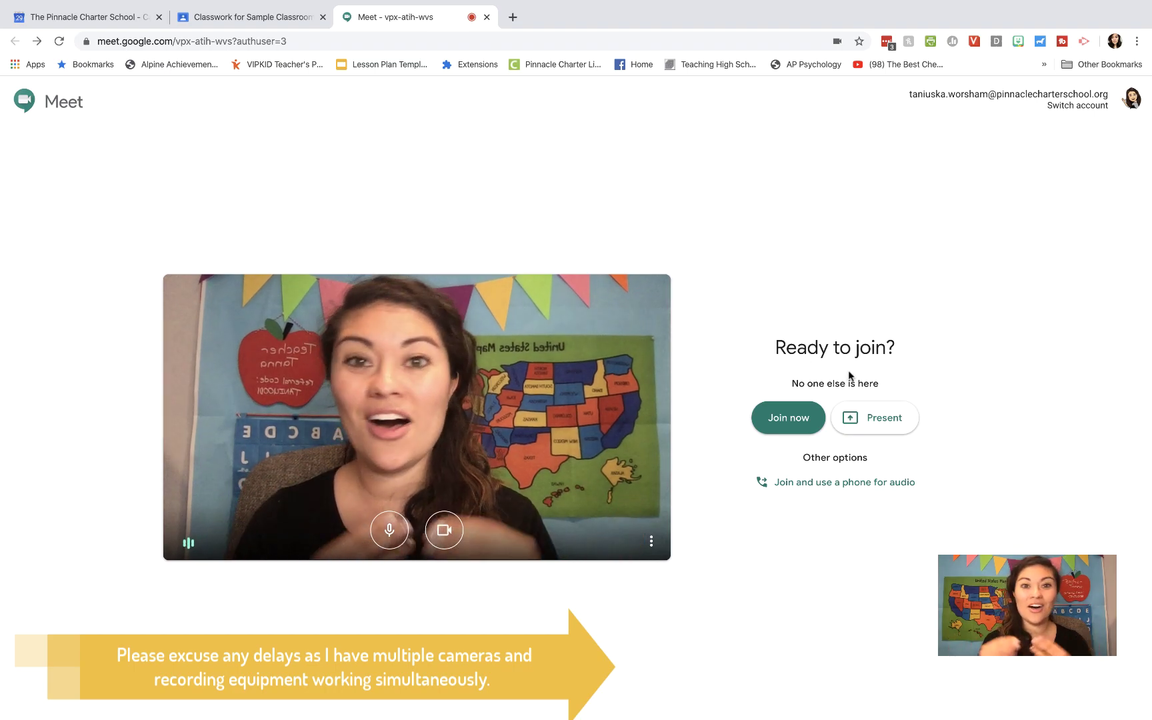
pyautogui.click(804, 424)
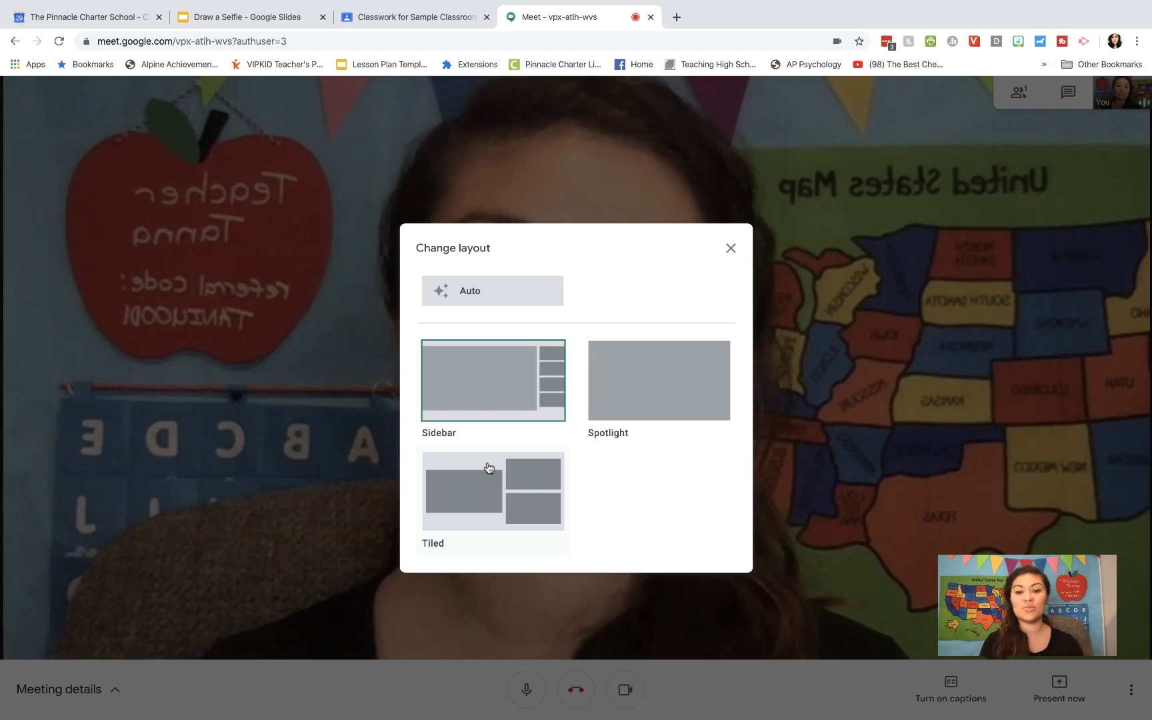
pyautogui.click(488, 467)
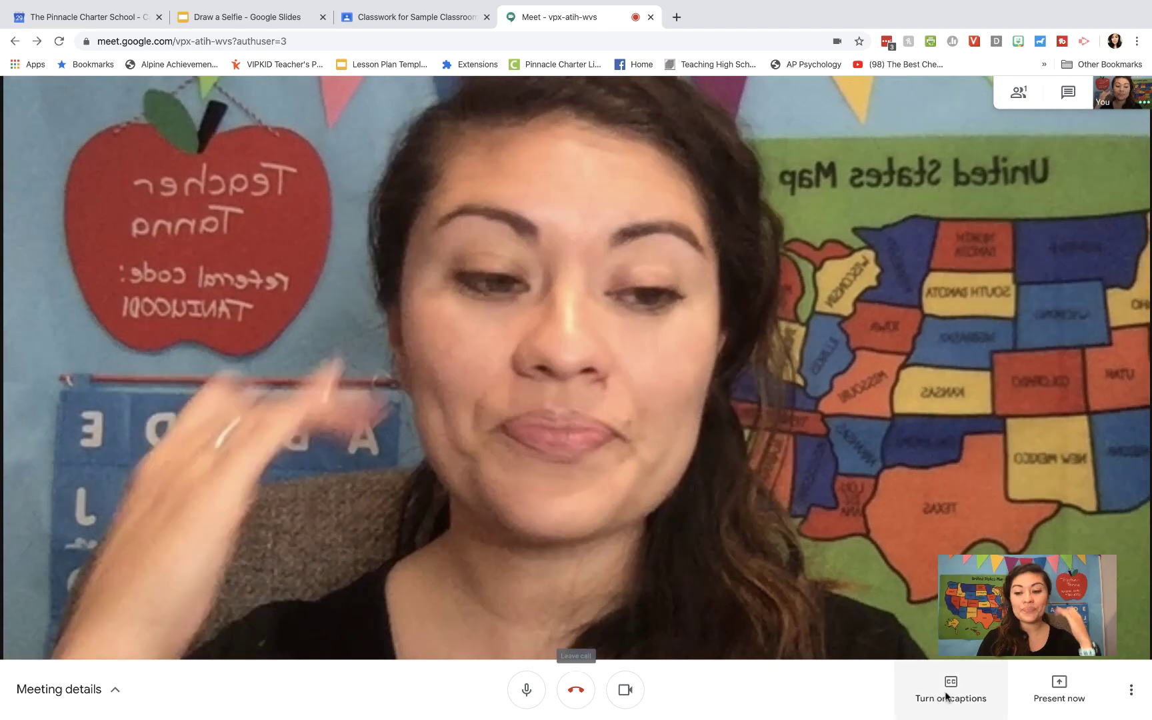
# Review the call's additional options, look back at the Office Hours assignment in Google Classroom, and return to Meet to view the audio settings
pyautogui.click(1131, 689)
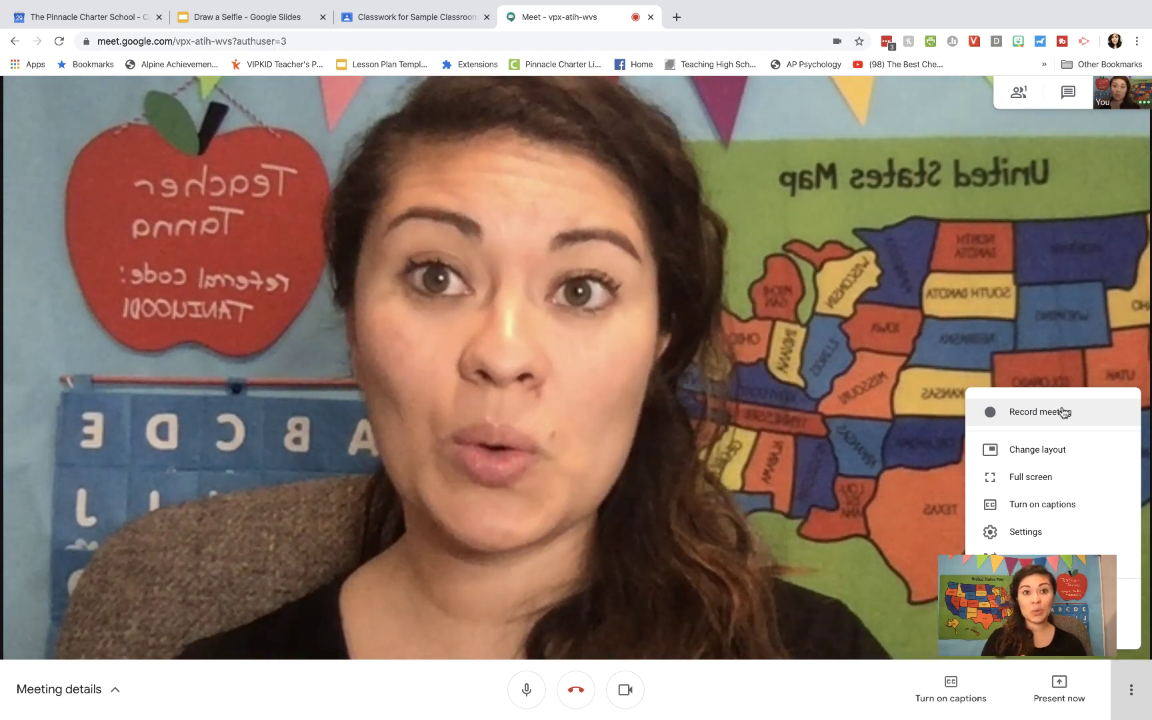
pyautogui.click(437, 15)
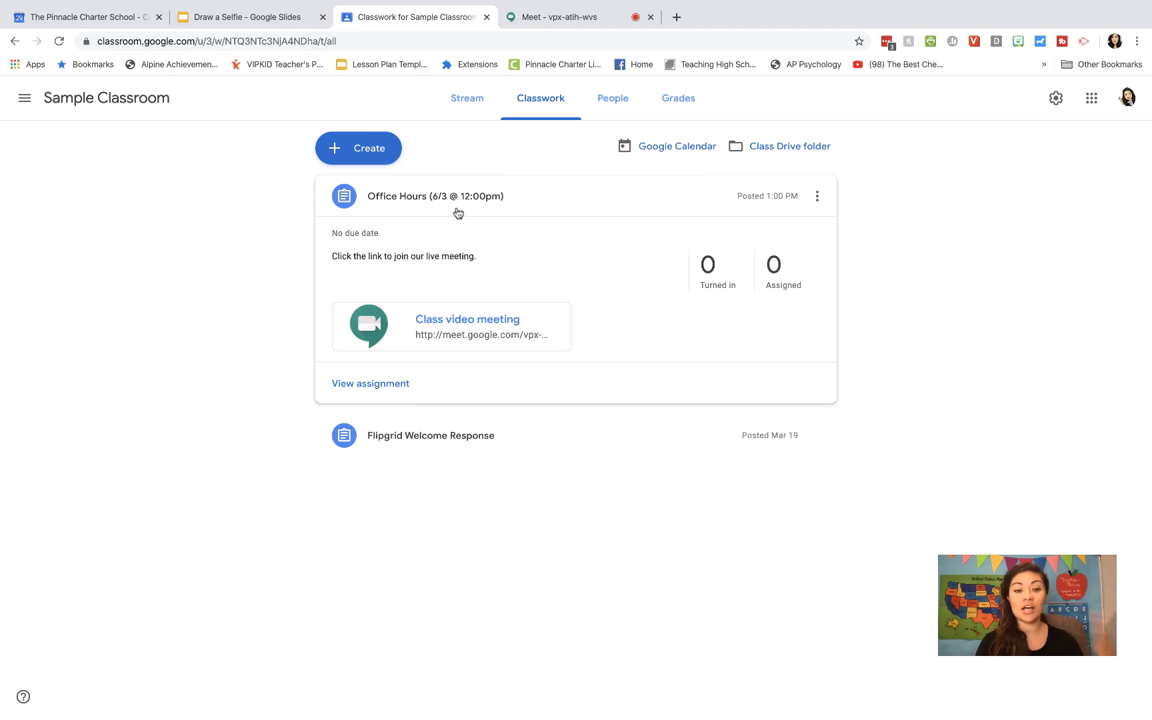
pyautogui.click(574, 24)
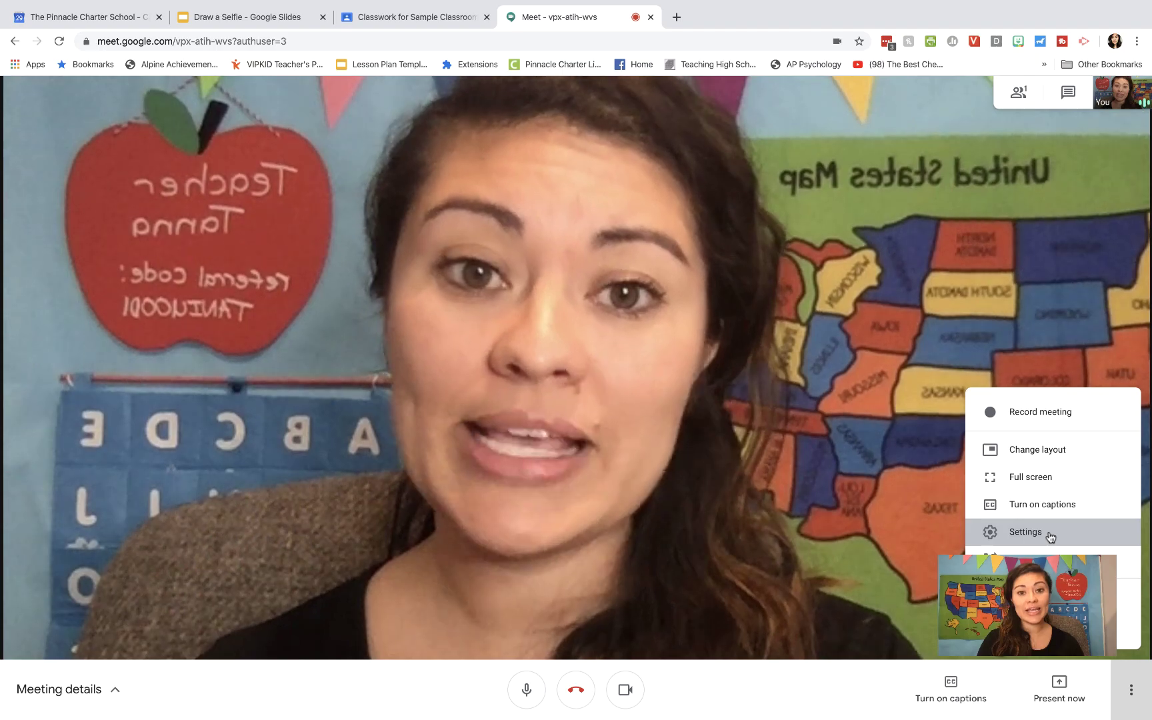
pyautogui.click(1050, 537)
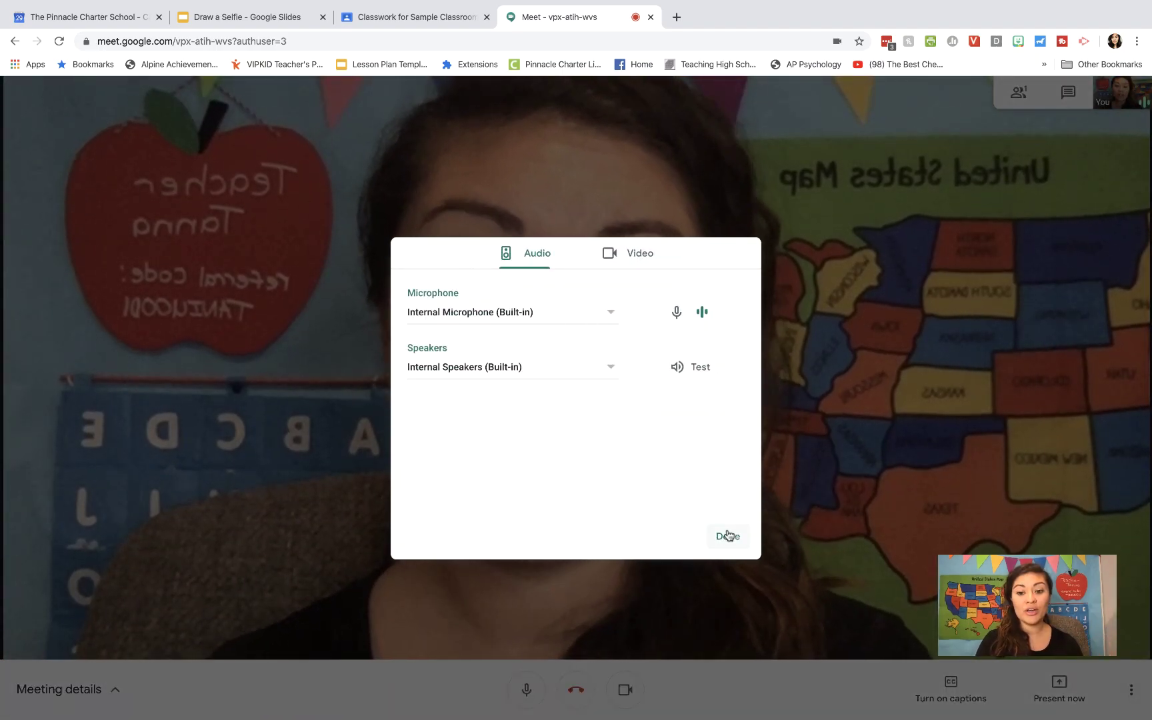